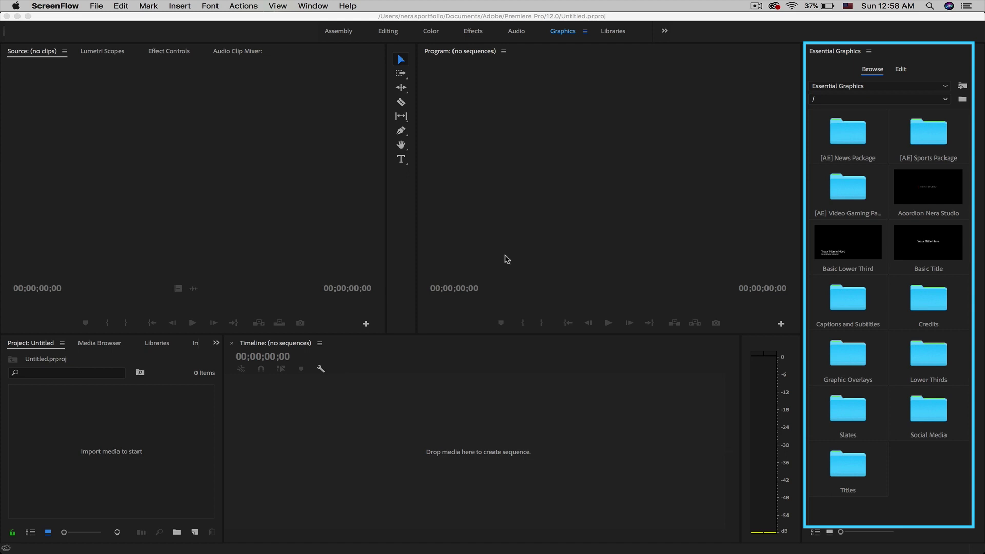
left_click(546, 210)
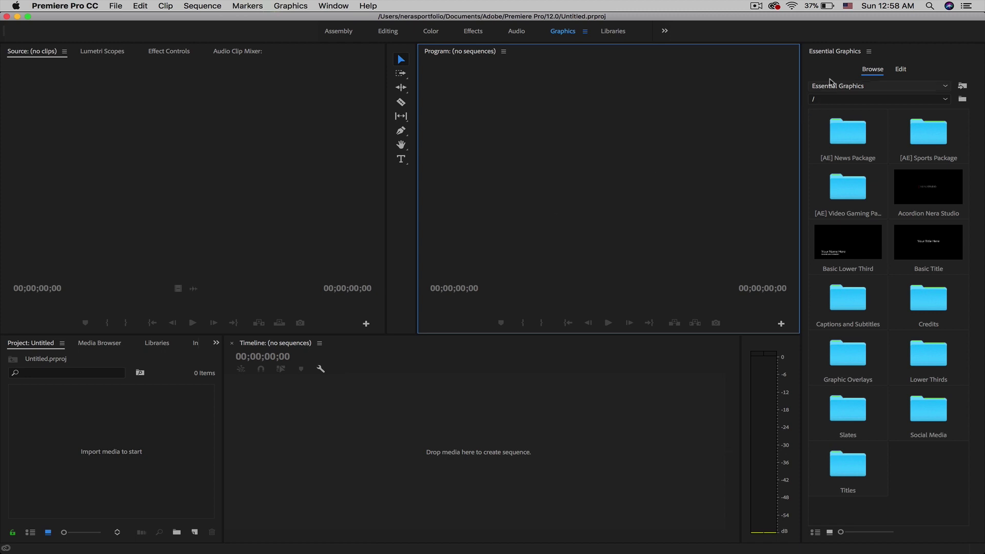
left_click(835, 61)
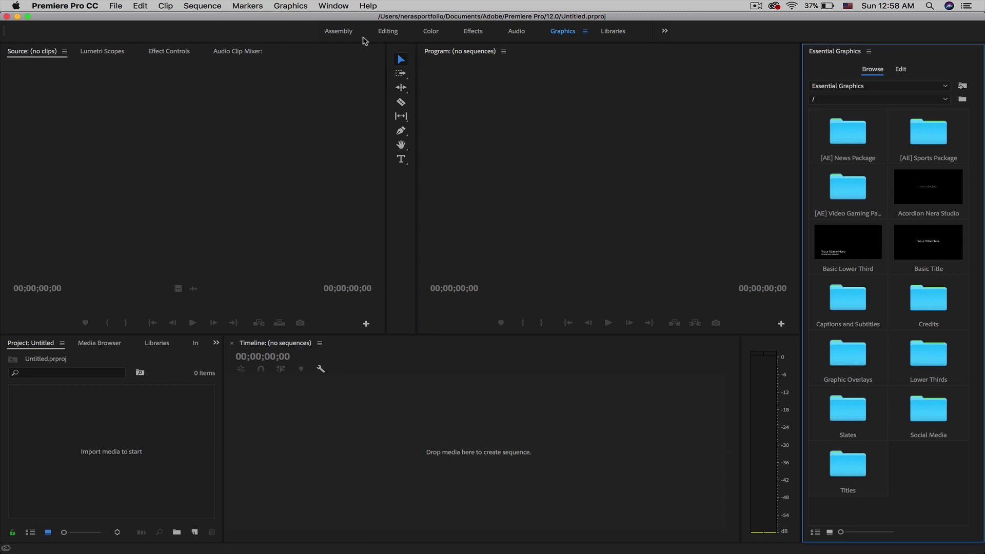
left_click(334, 6)
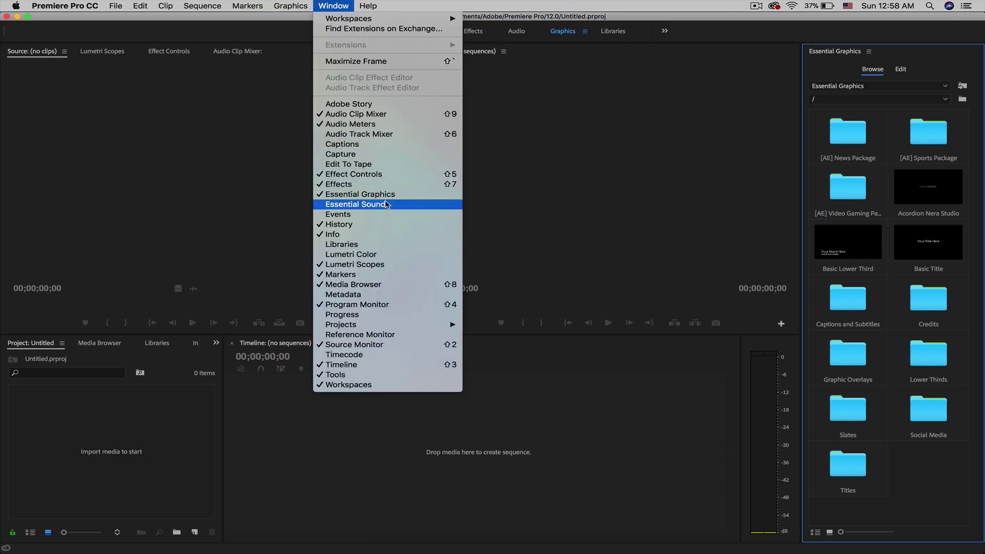
left_click(895, 106)
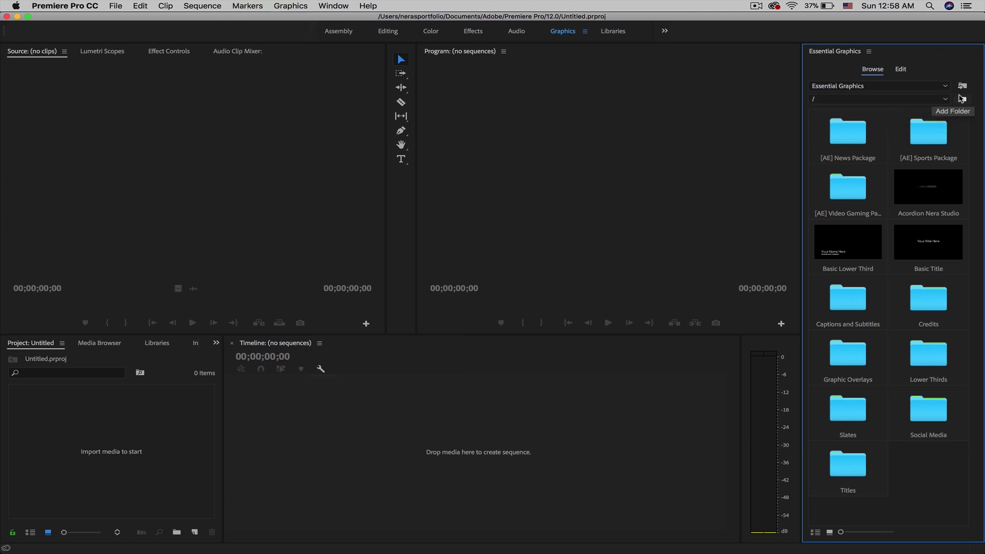
- Create a folder named "Nera Pack" in the Essential Graphics template library and open it
left_click(962, 99)
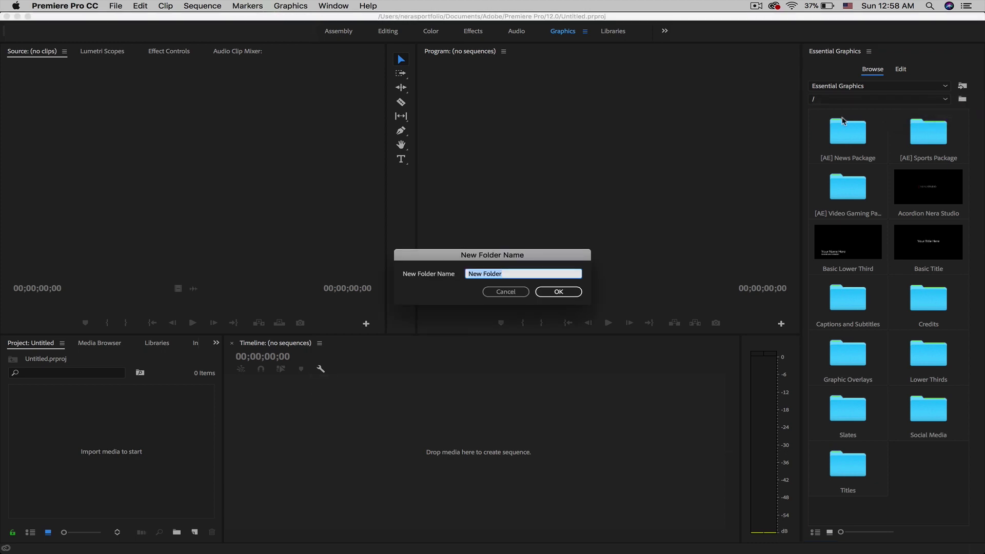
type("Nera Pack")
left_click(561, 292)
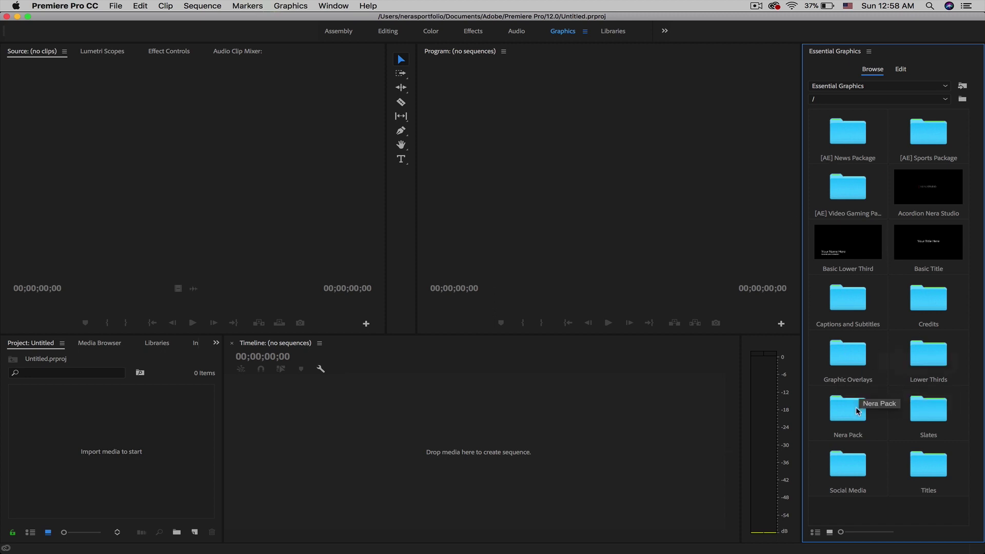
left_click(845, 422)
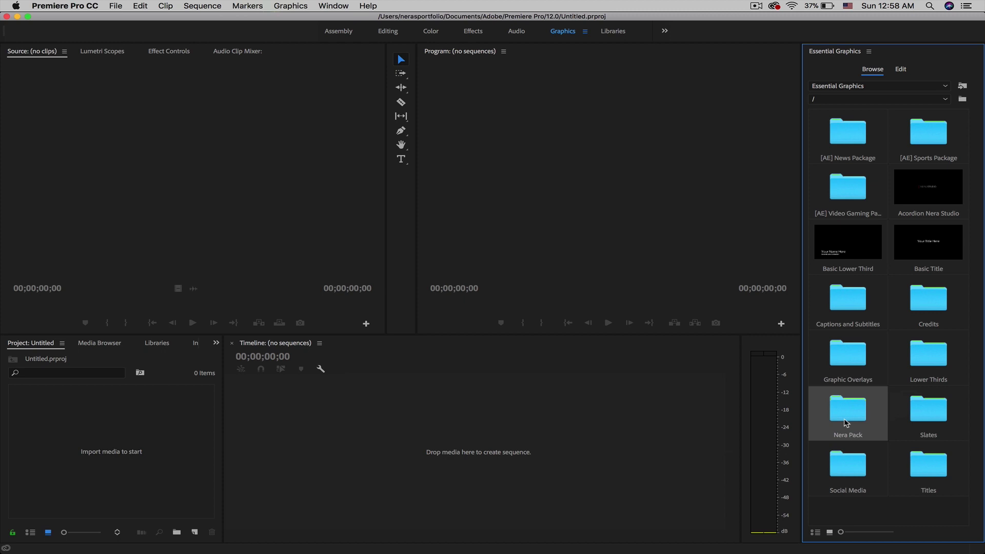
double_click(845, 423)
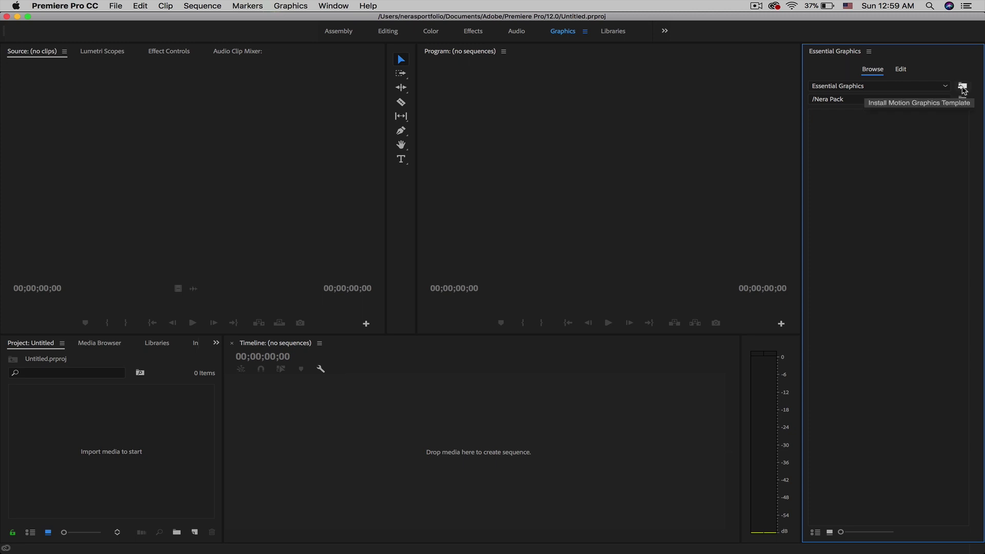
- Install the motion graphics template Acordion Nera Studio.mogrt from the ESSENTIAL TITLES folder into Nera Pack
left_click(963, 88)
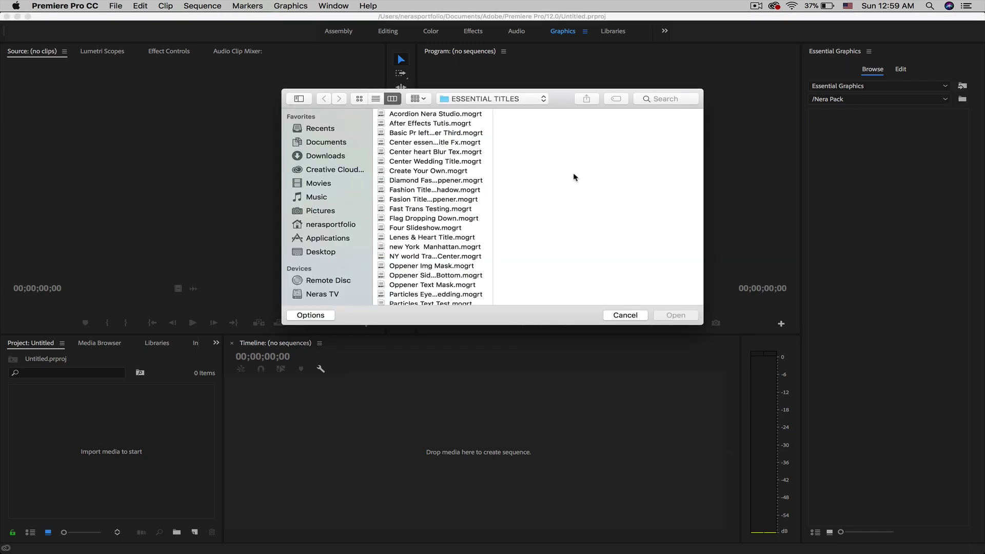
left_click(435, 115)
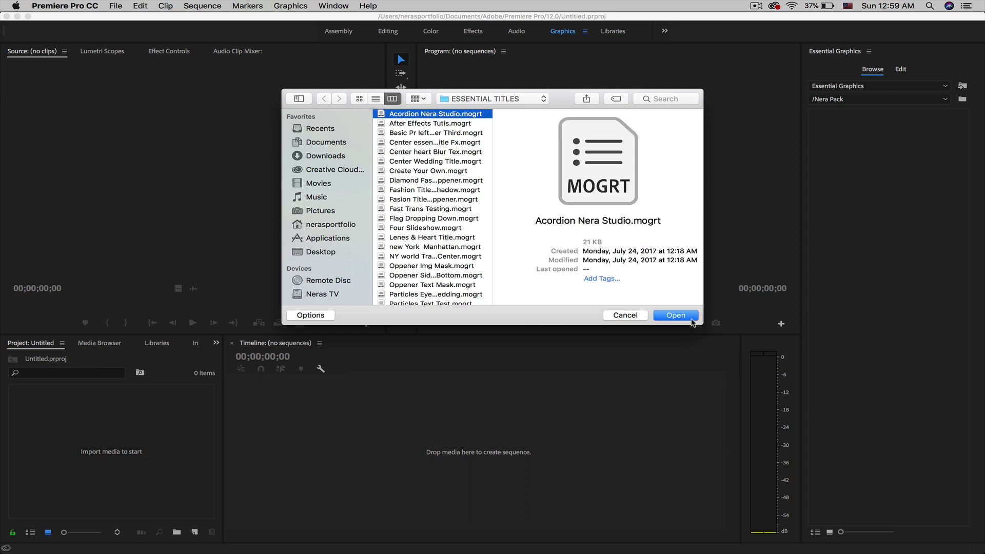
left_click(676, 315)
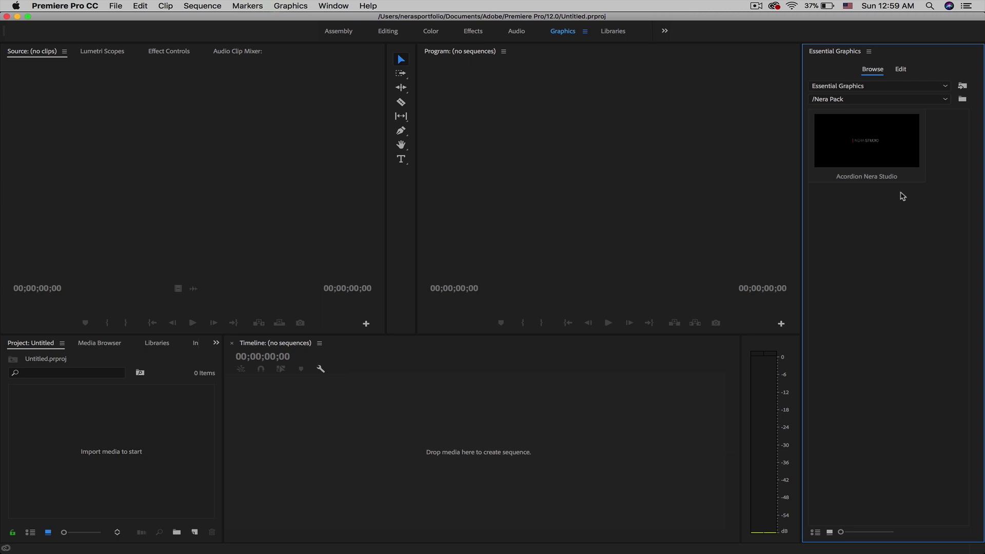
- Install the motion graphics template Flag Dropping Down.mogrt from the ESSENTIAL TITLES folder into Nera Pack
left_click(961, 86)
left_click(433, 143)
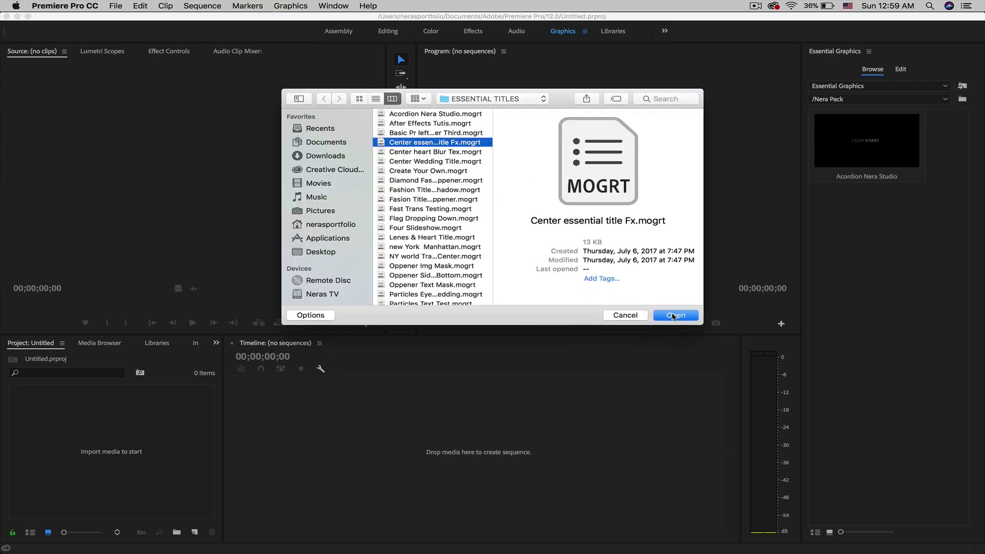
left_click(438, 217)
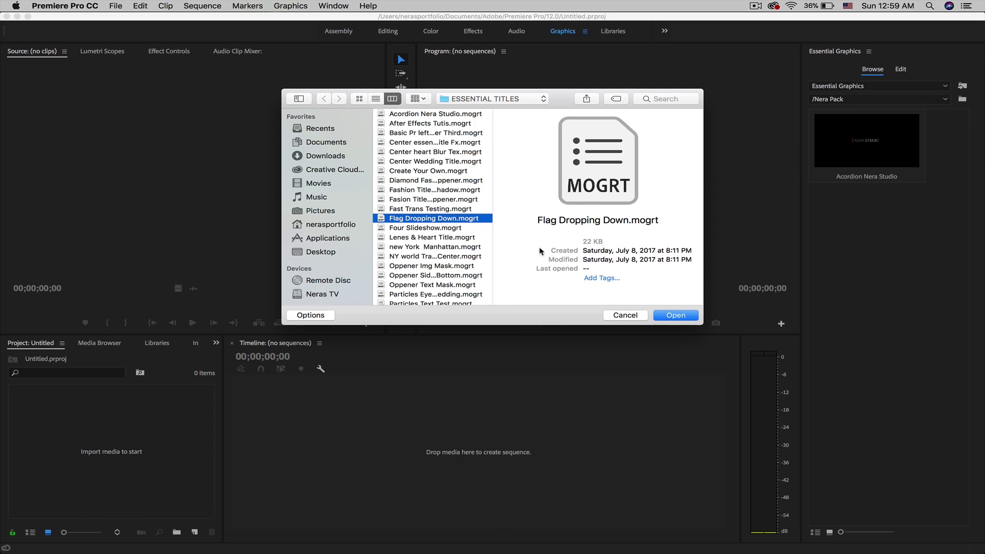
left_click(685, 315)
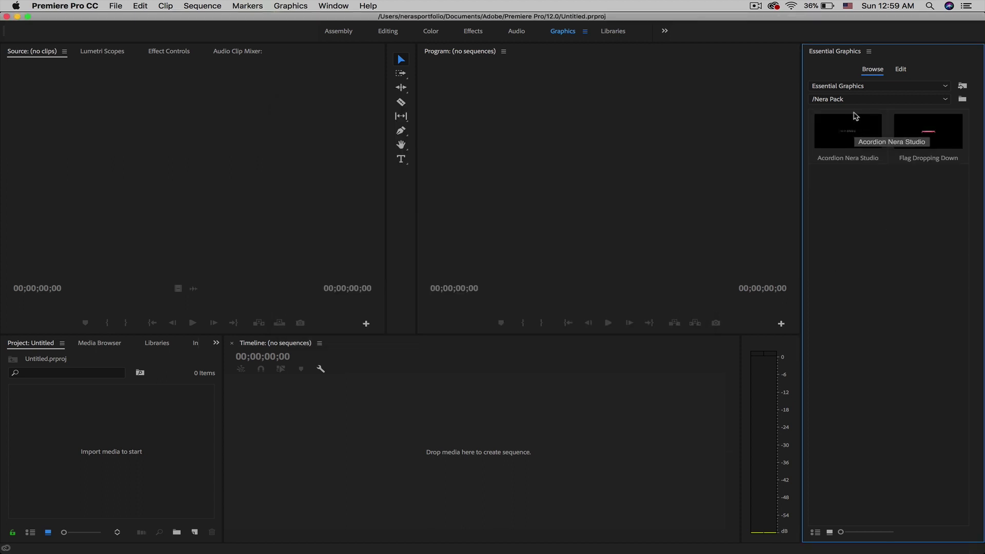
- Return from the Nera Pack folder to the root folder of the Essential Graphics library
left_click(851, 99)
left_click(839, 111)
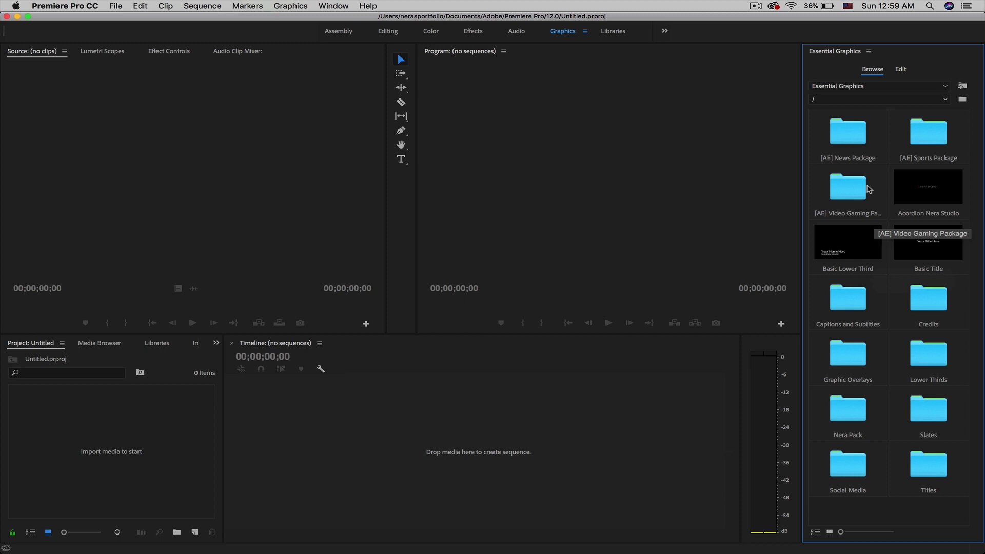
left_click(841, 145)
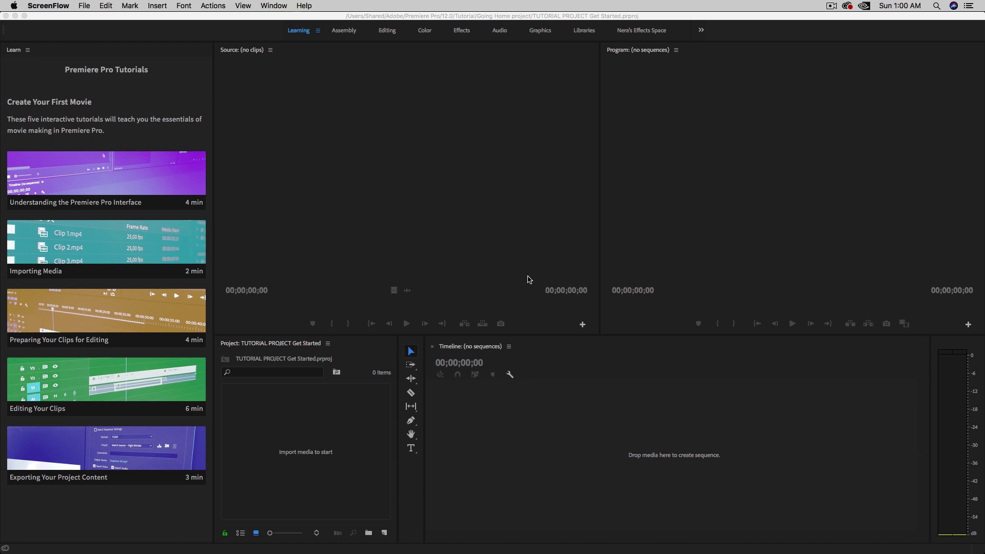
- Switch the tutorial project to the Graphics workspace and bring the Essential Graphics template browser into focus
left_click(434, 208)
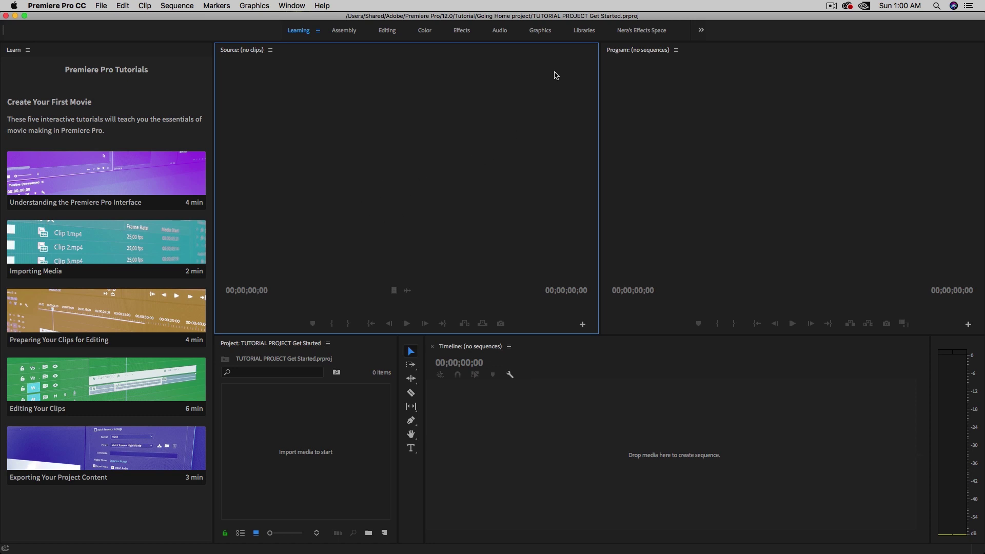
left_click(542, 33)
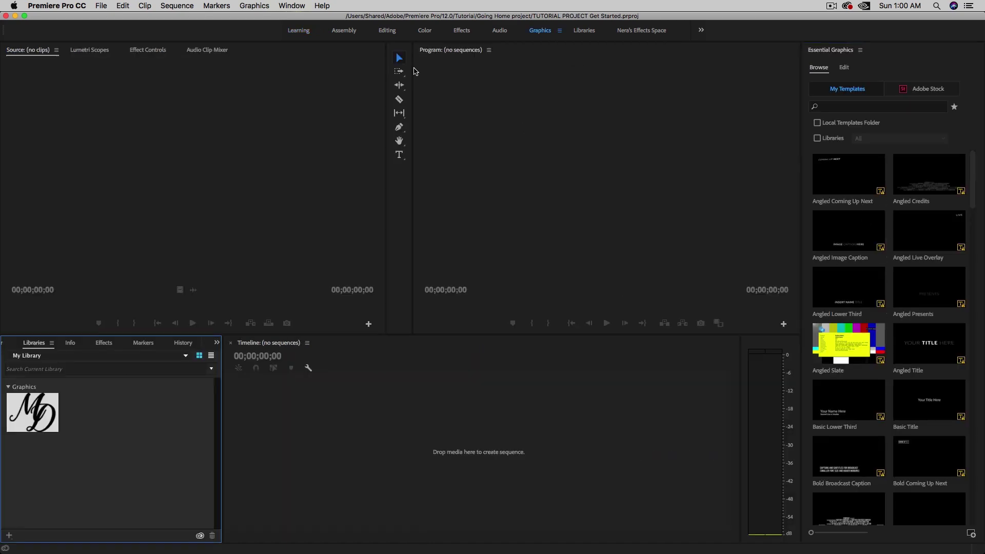
left_click(291, 7)
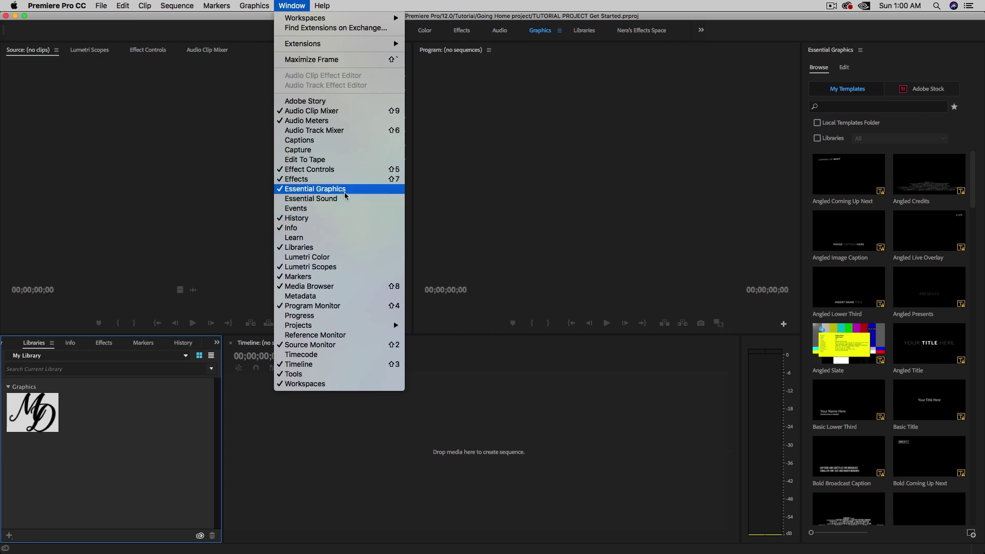
left_click(668, 209)
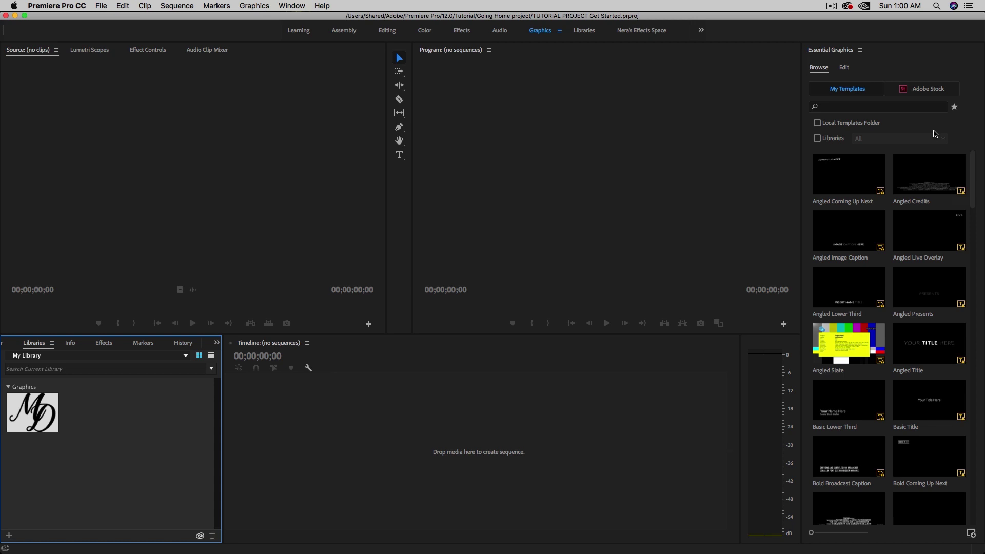
left_click(819, 68)
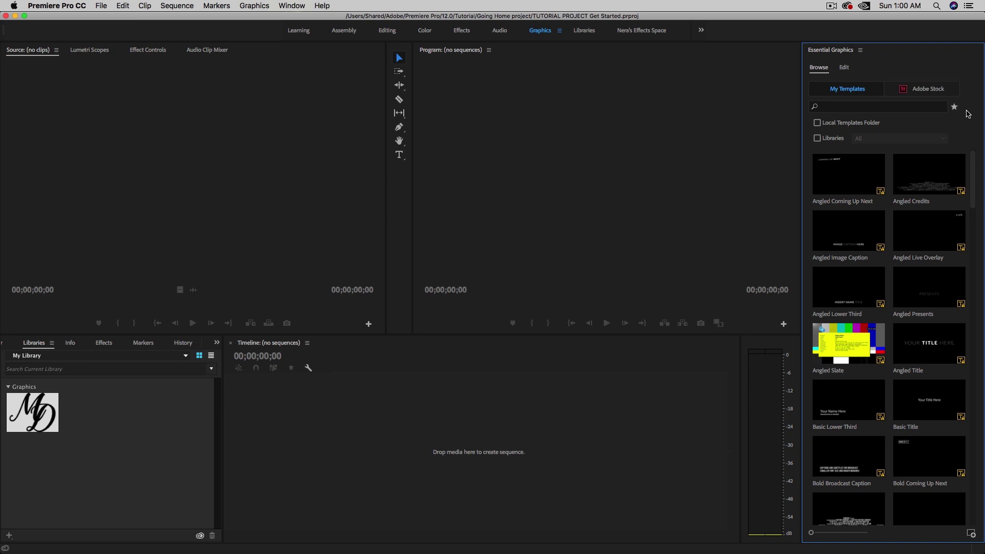
- Browse the motion graphics templates offered on Adobe Stock
left_click(928, 93)
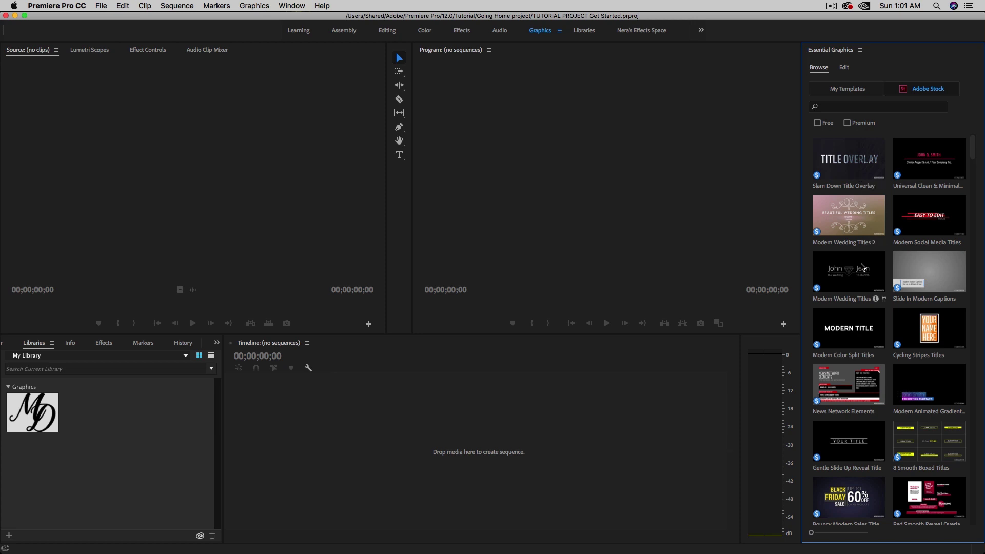
mouse_move(972, 151)
left_mouse_down()
mouse_move(971, 186)
mouse_move(974, 153)
left_mouse_up()
scroll(975, 153, "down", 5)
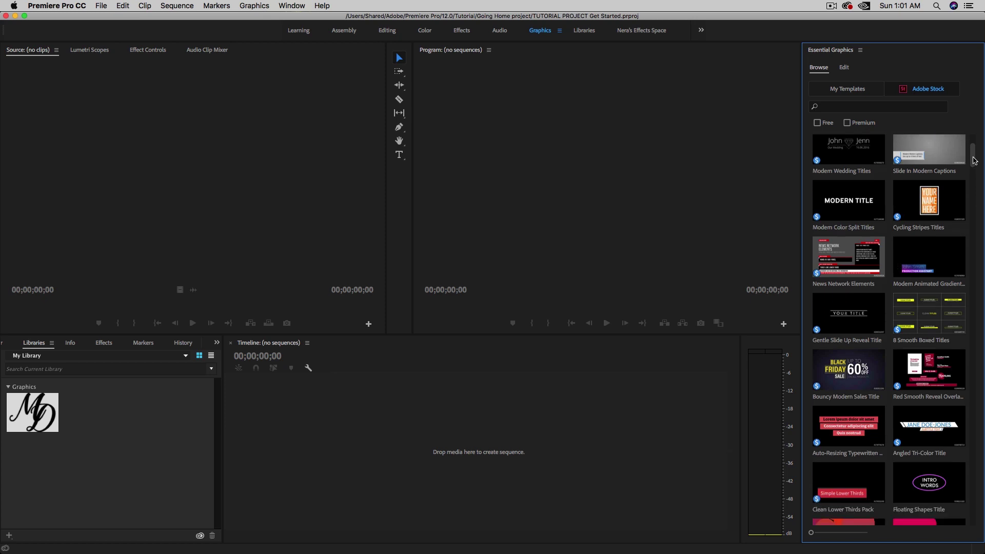
scroll(974, 153, "up", 5)
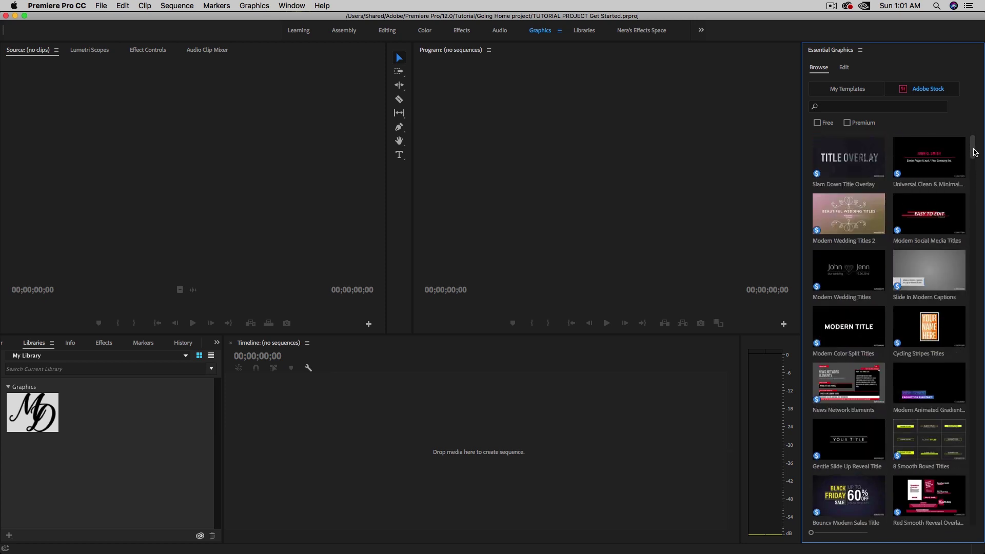
- Filter the Adobe Stock templates by Free and by Premium in turn, clear both filters, and return to My Templates
left_click(890, 106)
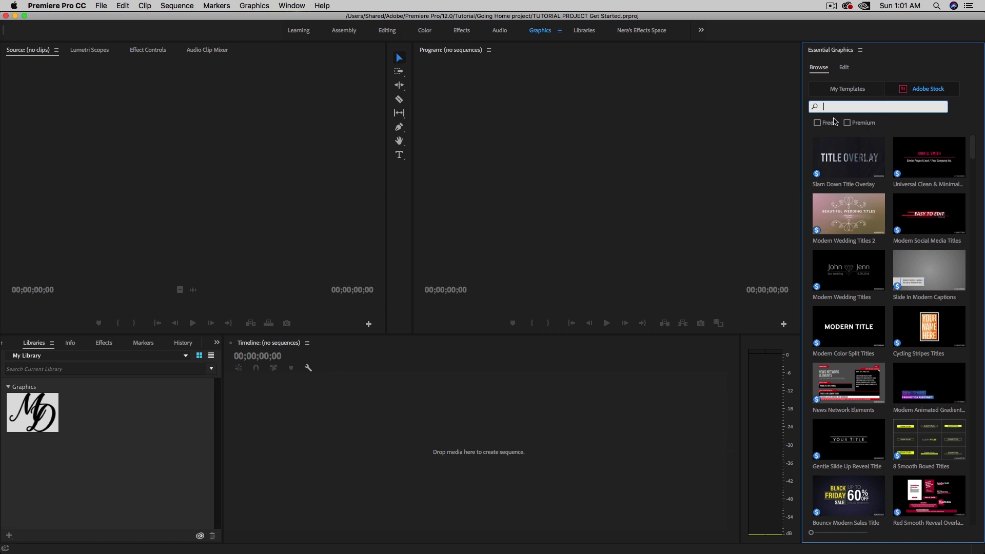
left_click(817, 124)
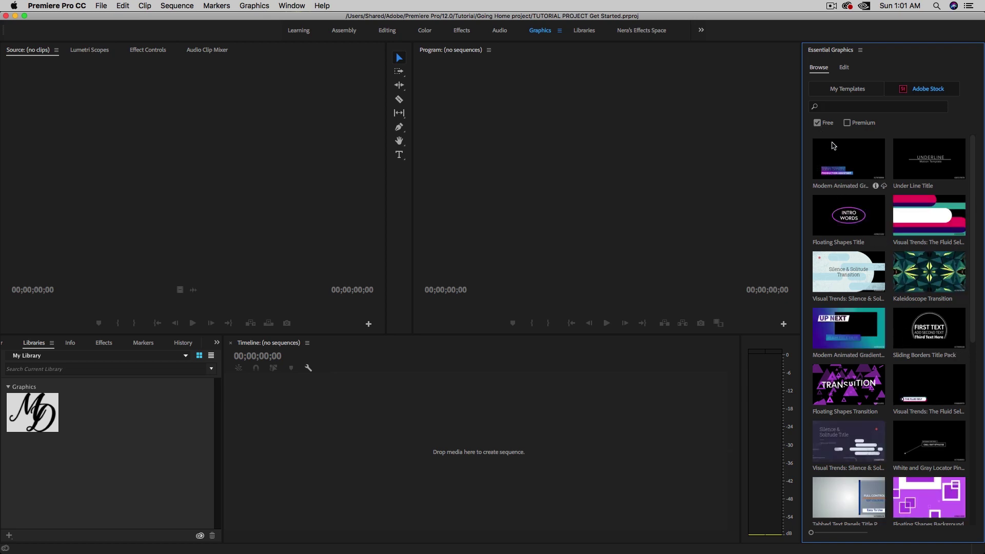
left_click(817, 123)
left_click(847, 123)
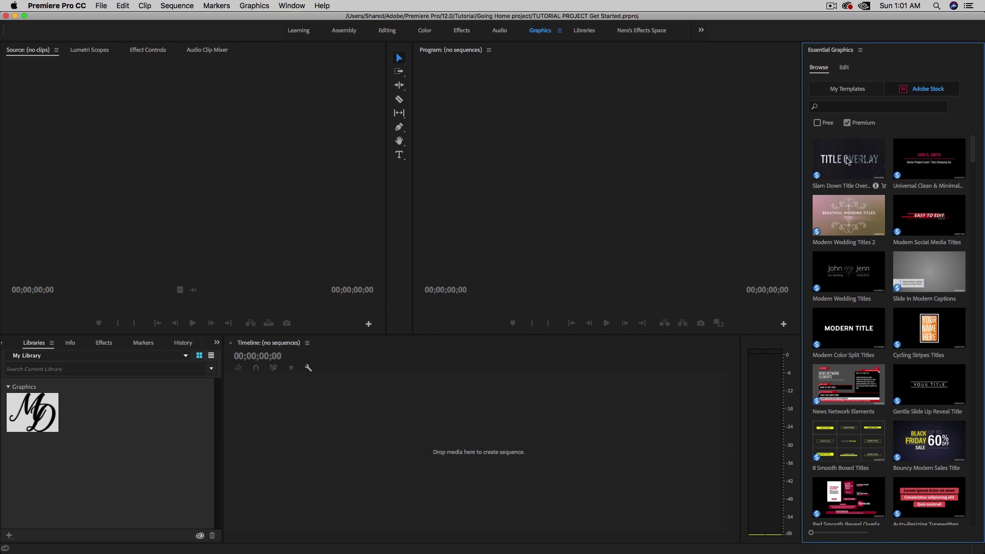
left_click(847, 123)
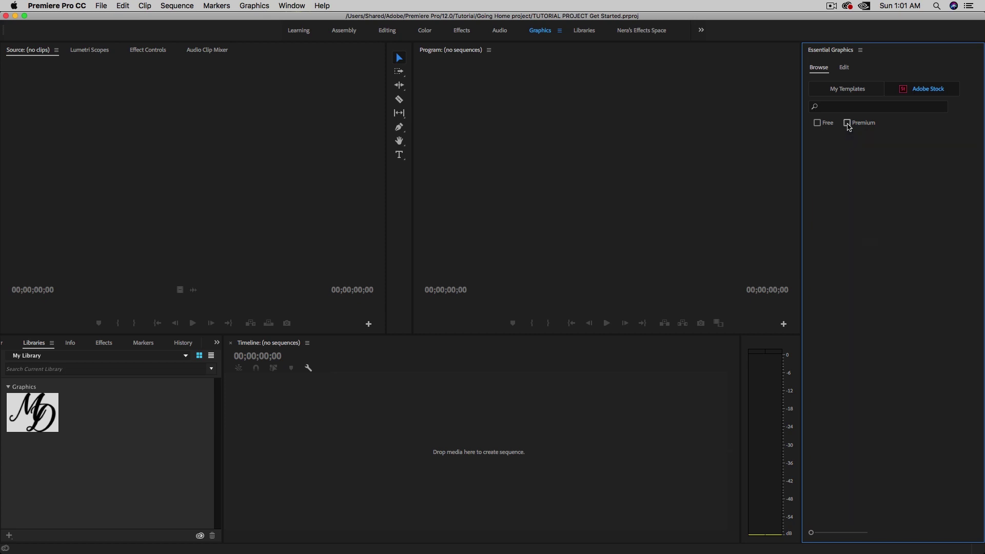
left_click(858, 90)
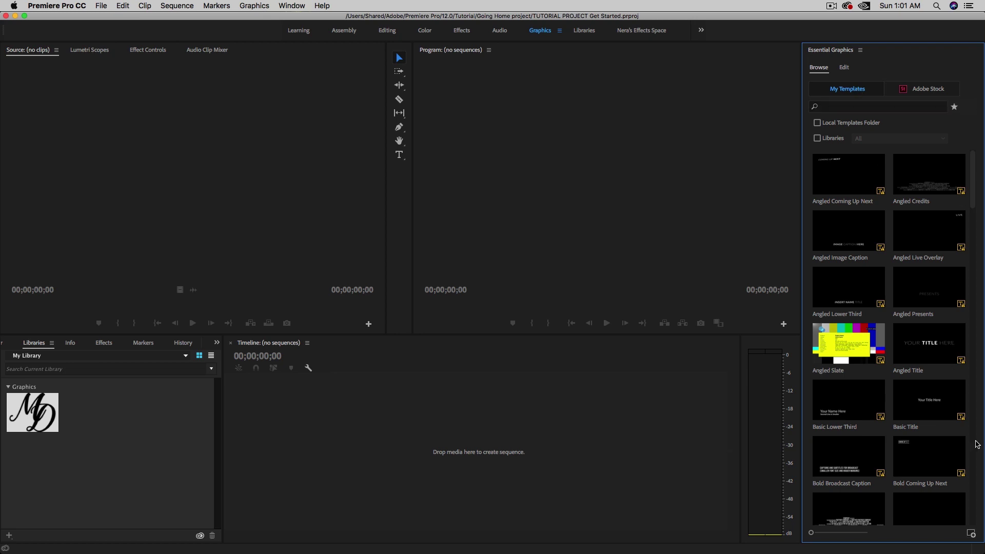
left_click(971, 533)
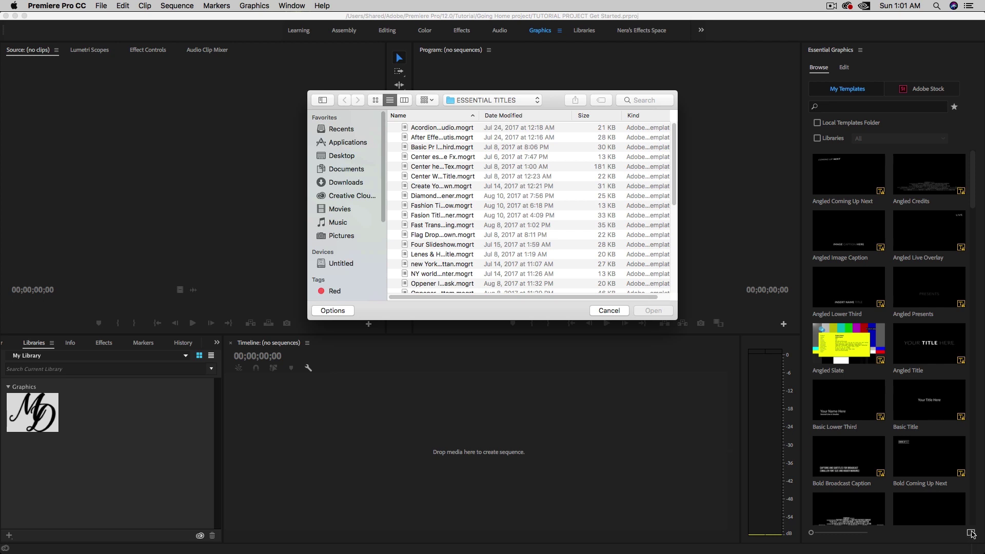
left_click(436, 128)
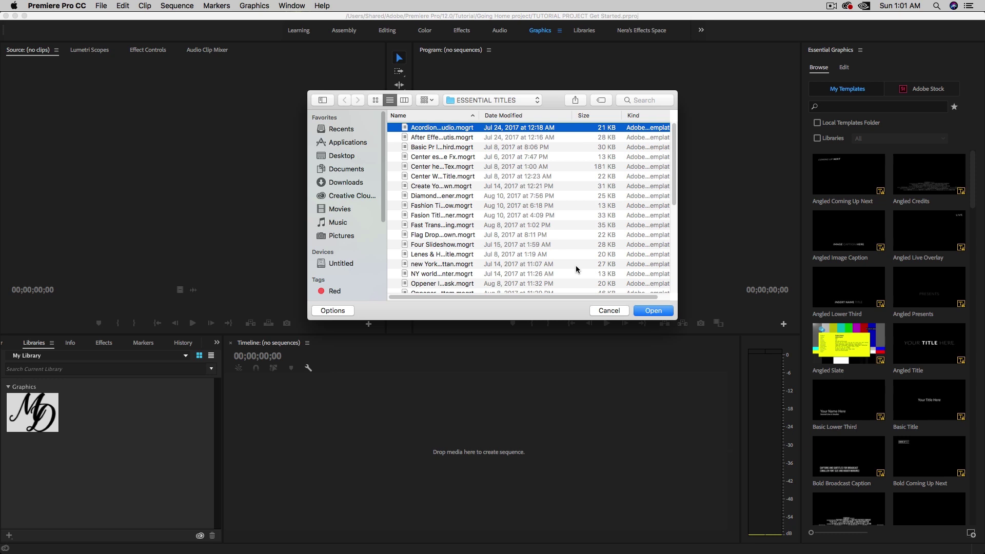
left_click(609, 311)
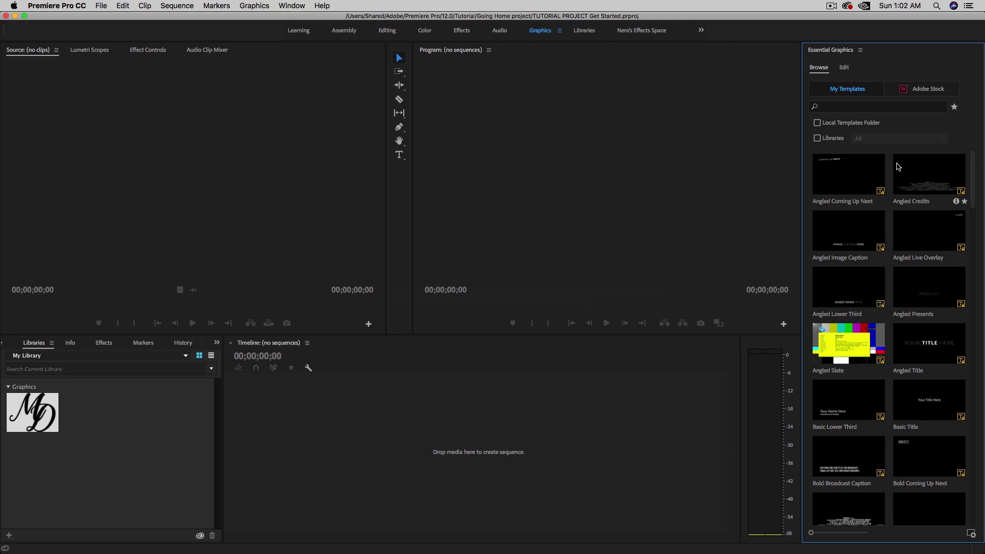
left_click(860, 50)
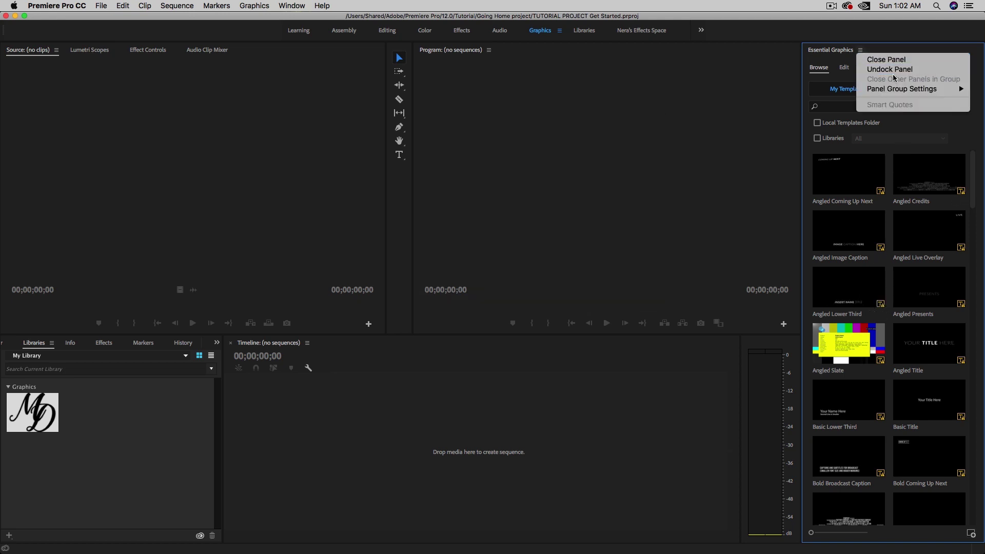
mouse_move(877, 91)
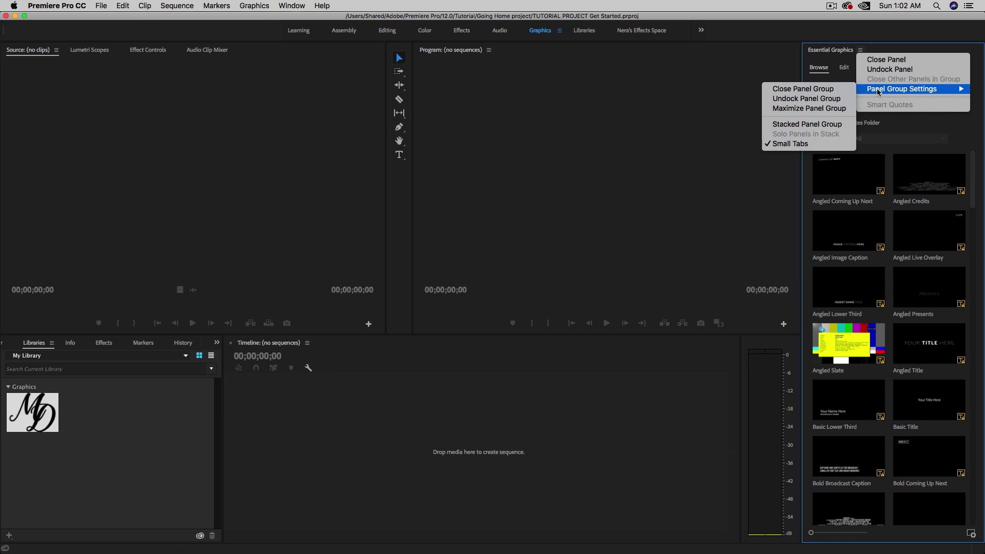
left_click(954, 110)
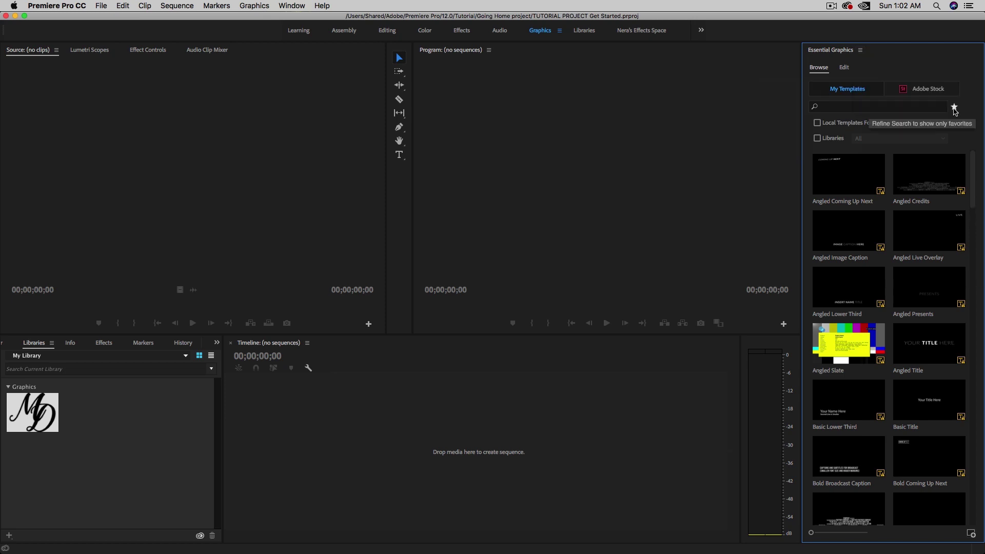
- Try to mark the Angled Live Overlay template as a favorite, filter My Templates to favorites only, and clear that filter
mouse_move(939, 244)
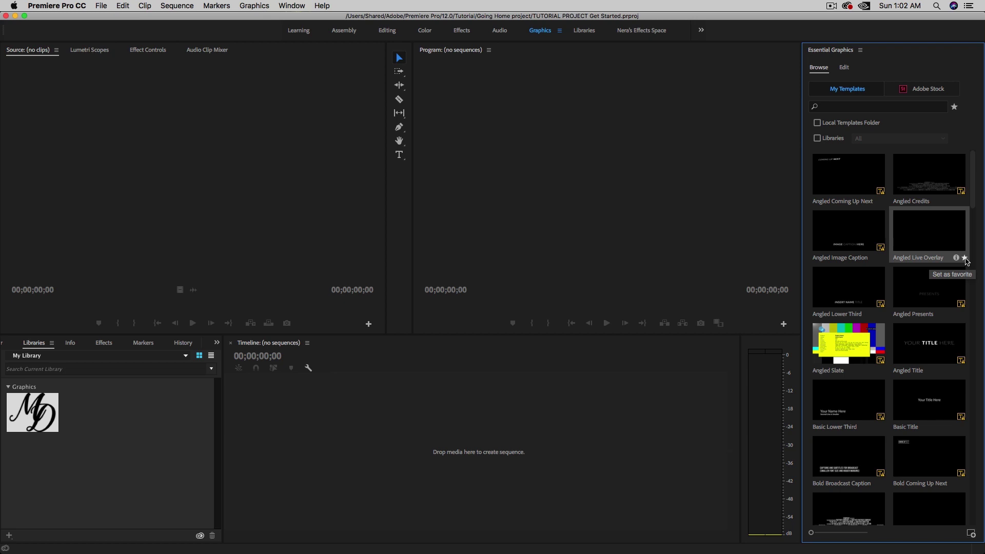
left_click(965, 258)
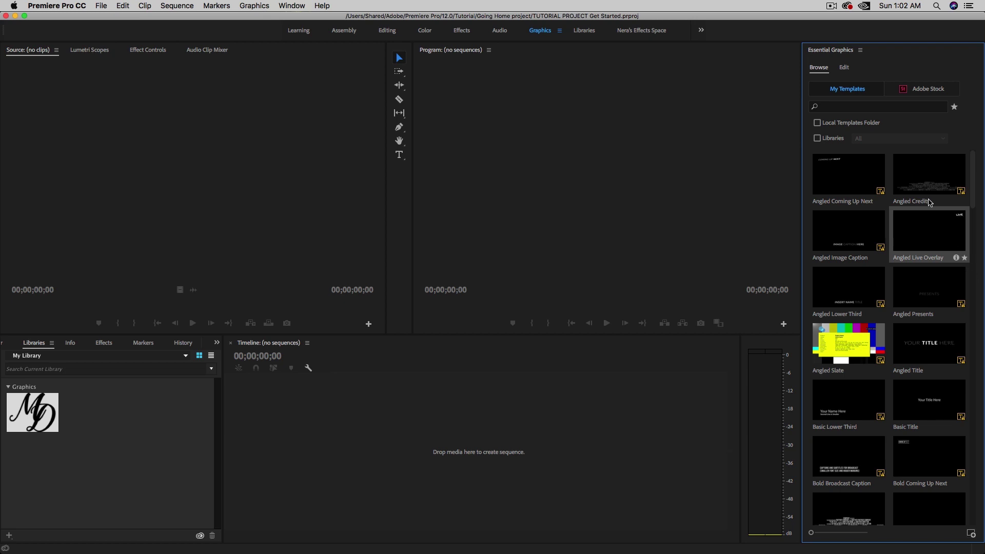
left_click(954, 107)
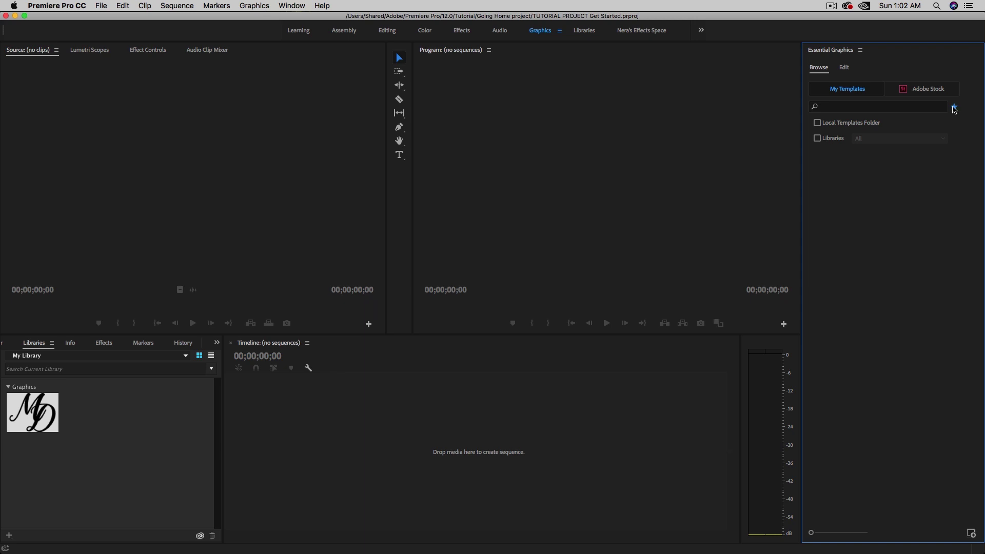
left_click(926, 107)
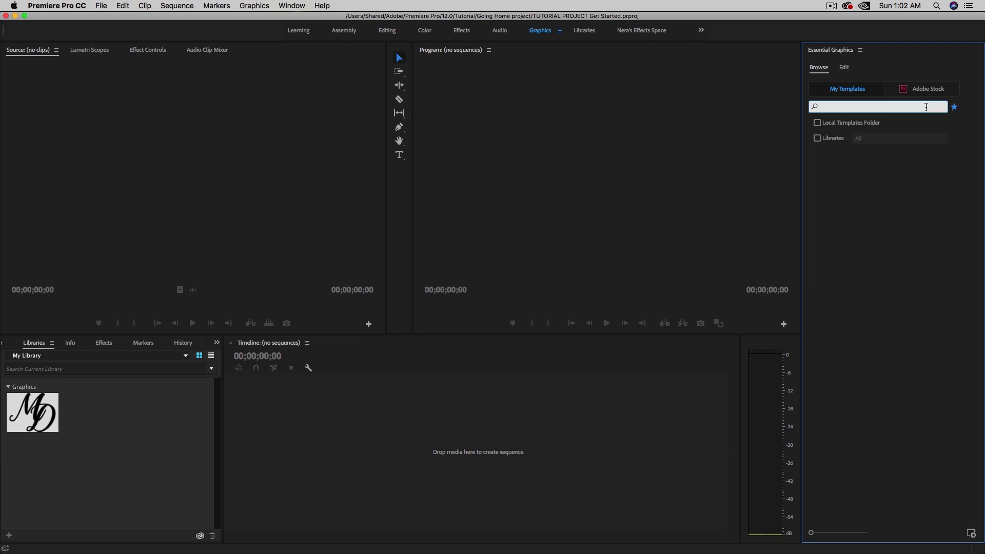
left_click(836, 93)
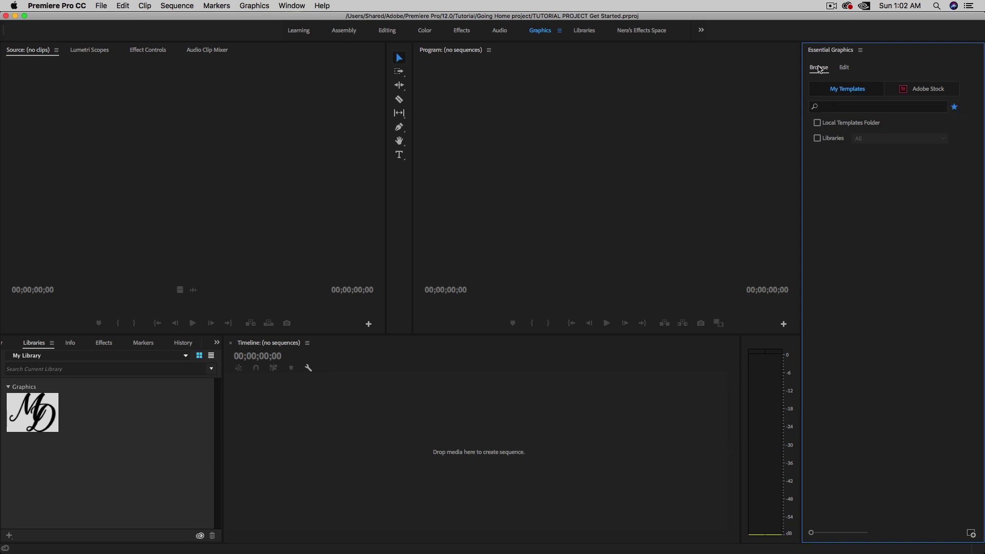
left_click(953, 107)
- Switch the template source filter from Local Templates Folder to Libraries and check which specific libraries can be chosen, keeping All
mouse_move(875, 283)
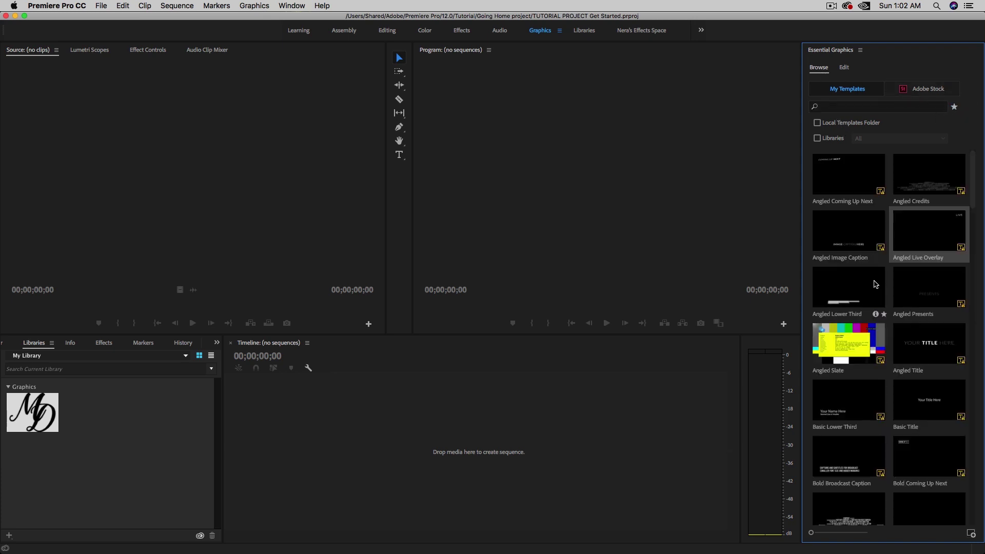
scroll(924, 246, "down", 1)
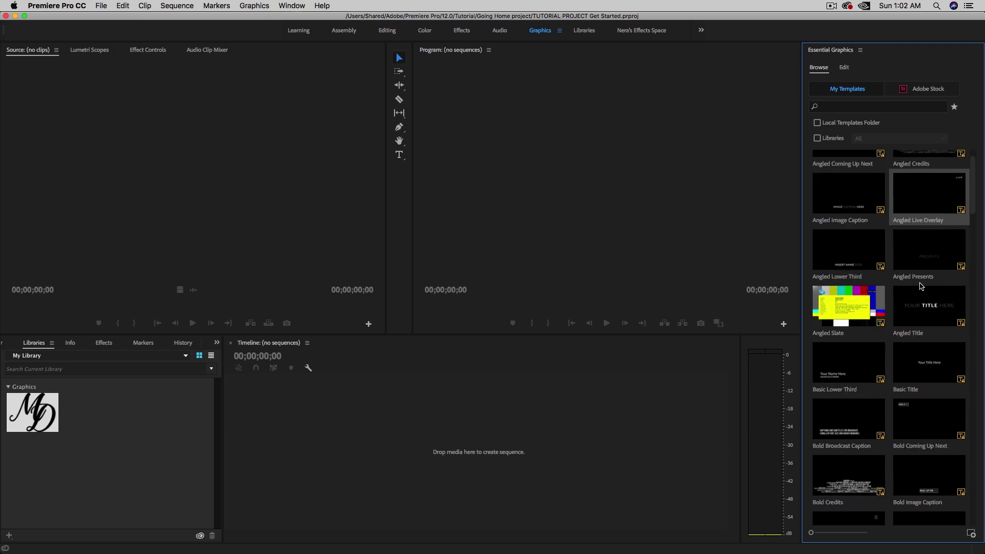
left_click_drag(974, 210, 980, 178)
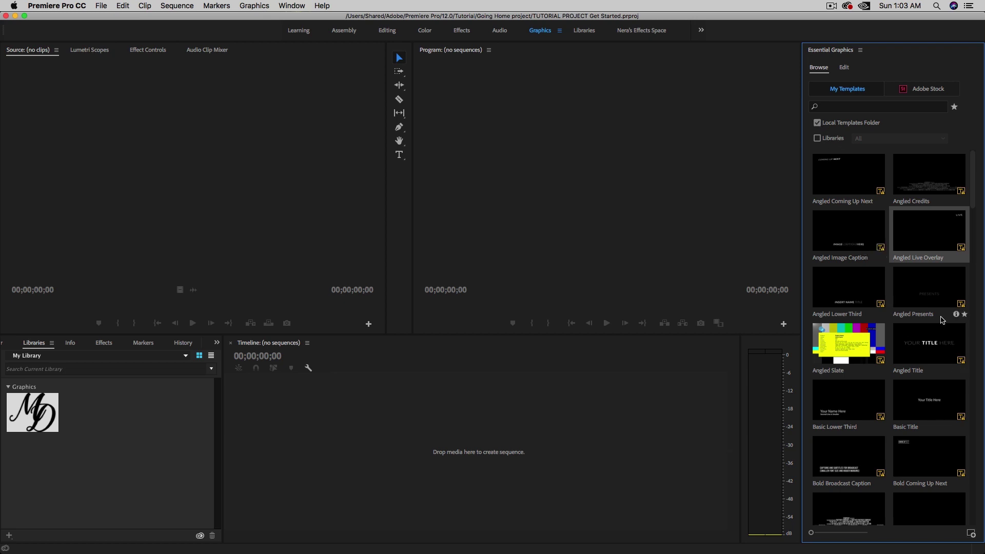
left_click(818, 125)
left_click(817, 138)
left_click(875, 141)
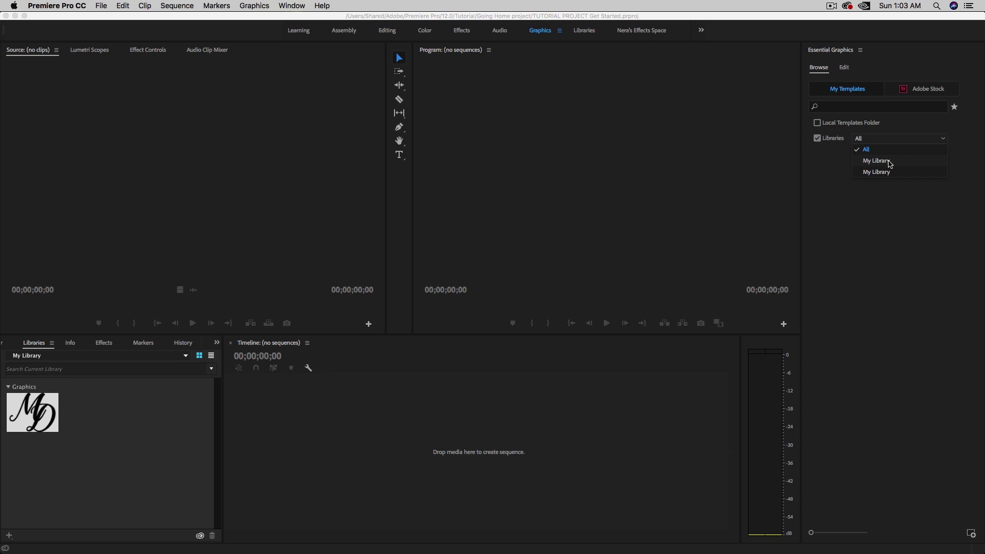
left_click(922, 220)
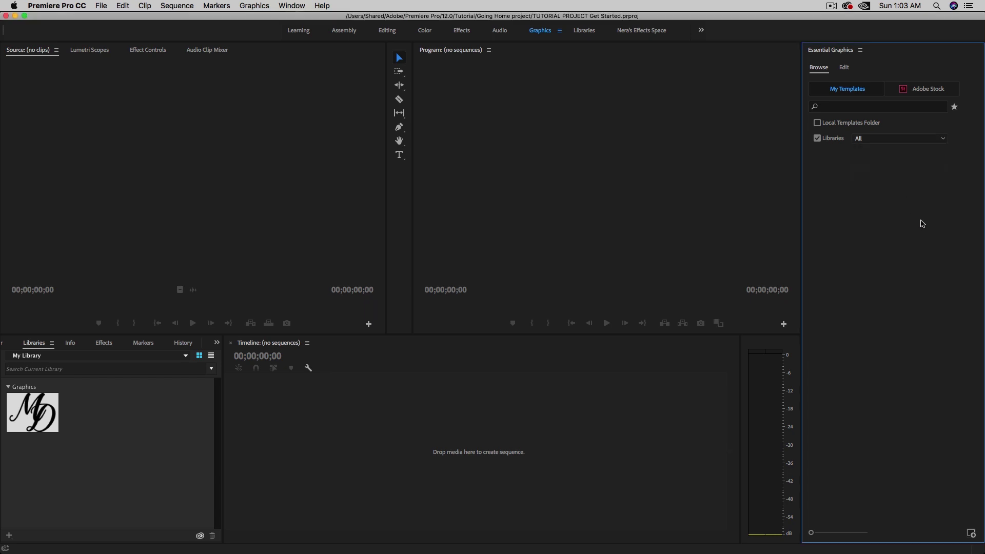
left_click(860, 50)
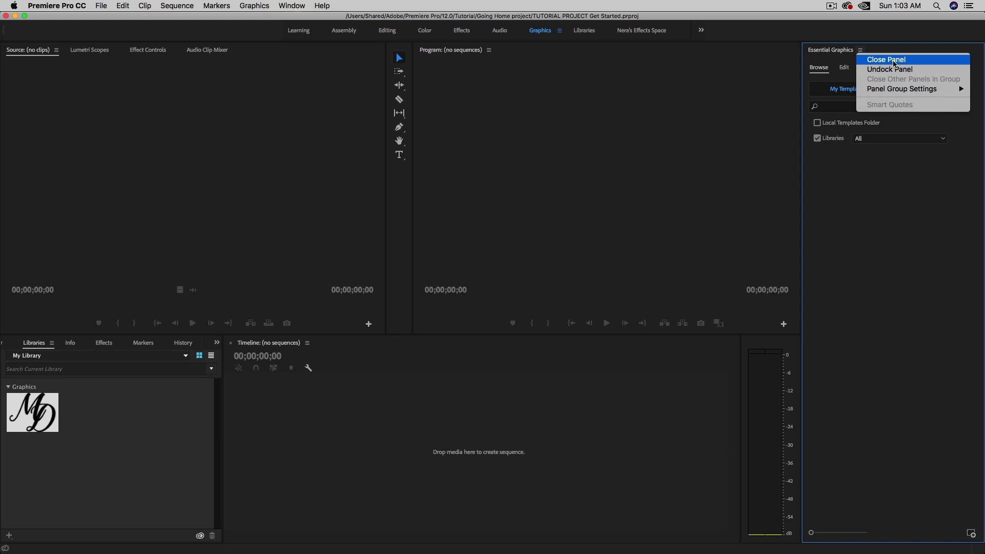
mouse_move(915, 88)
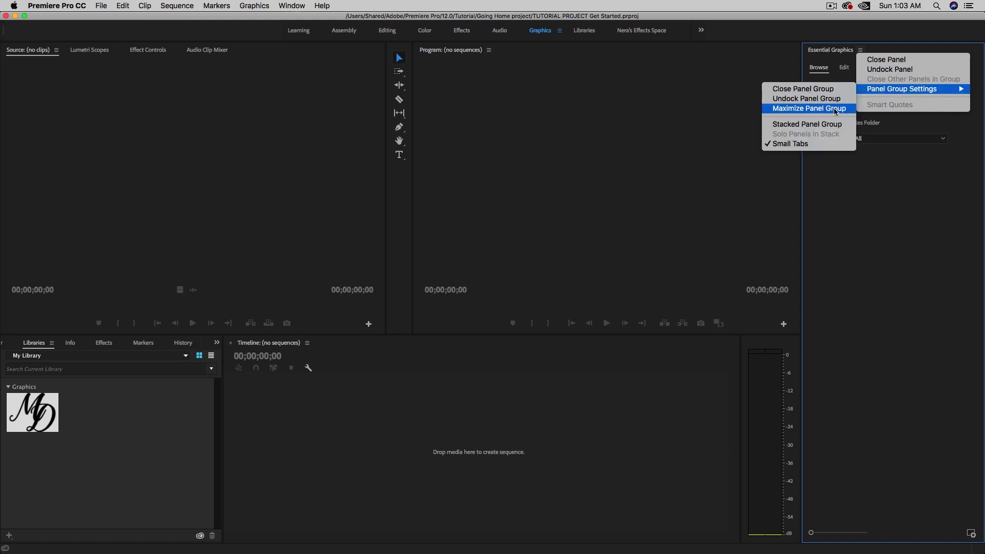
left_click(903, 198)
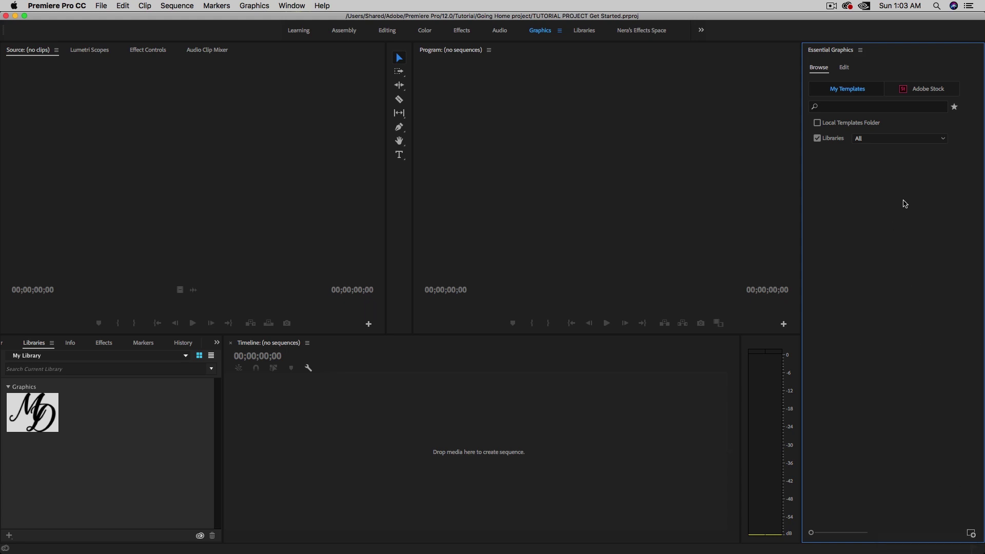
left_click(942, 138)
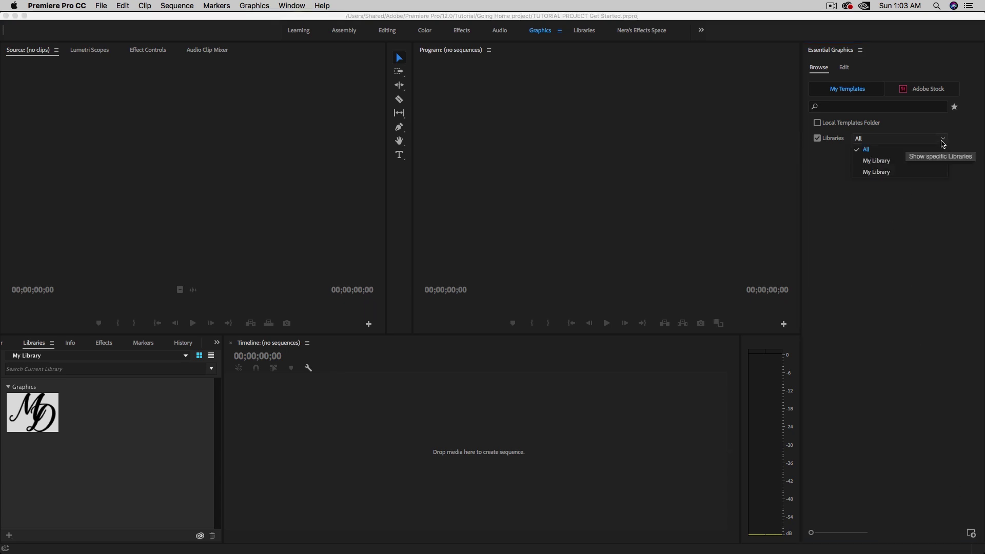
left_click(891, 200)
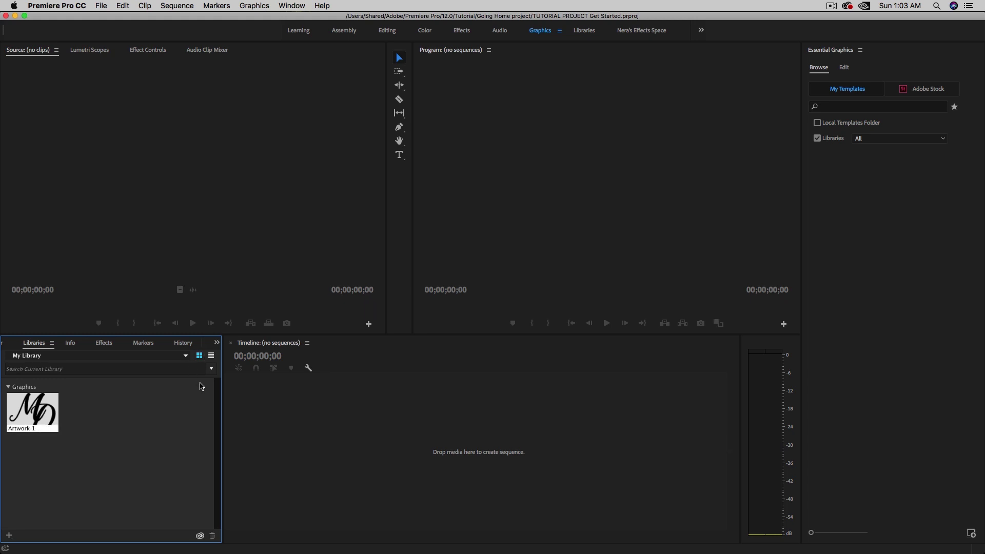
- Bring up the Libraries panel, dock it in the Essential Graphics panel group, and check its list of libraries
left_click(217, 343)
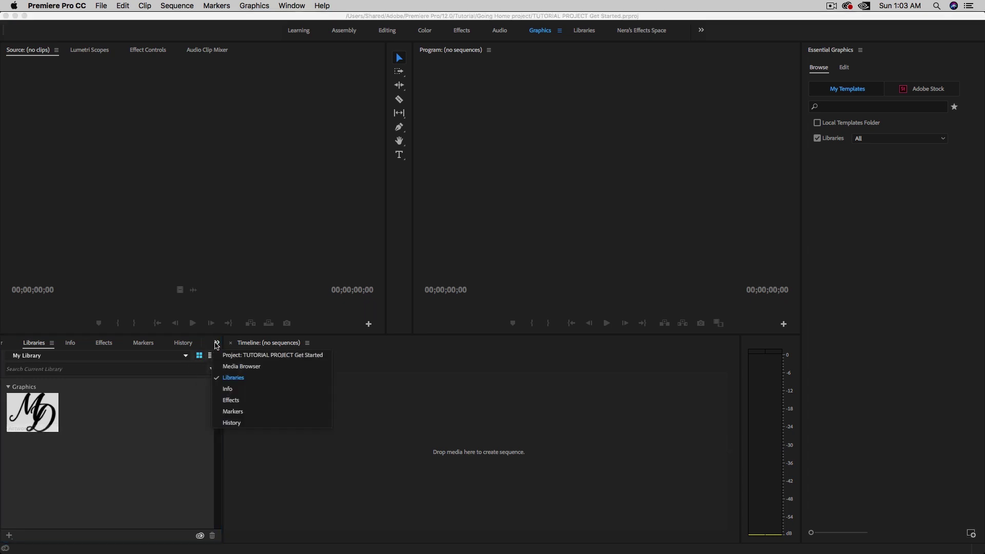
left_click(229, 378)
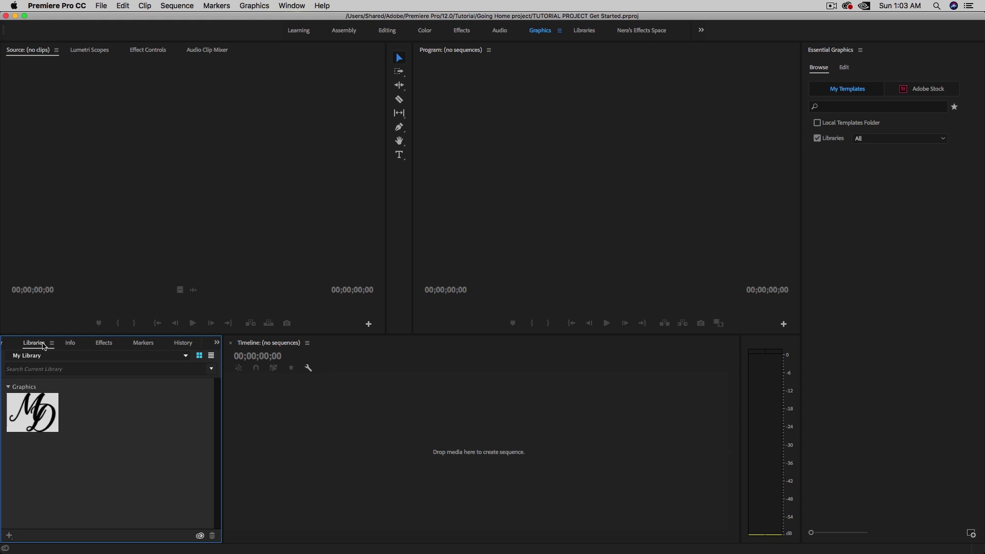
left_click(292, 6)
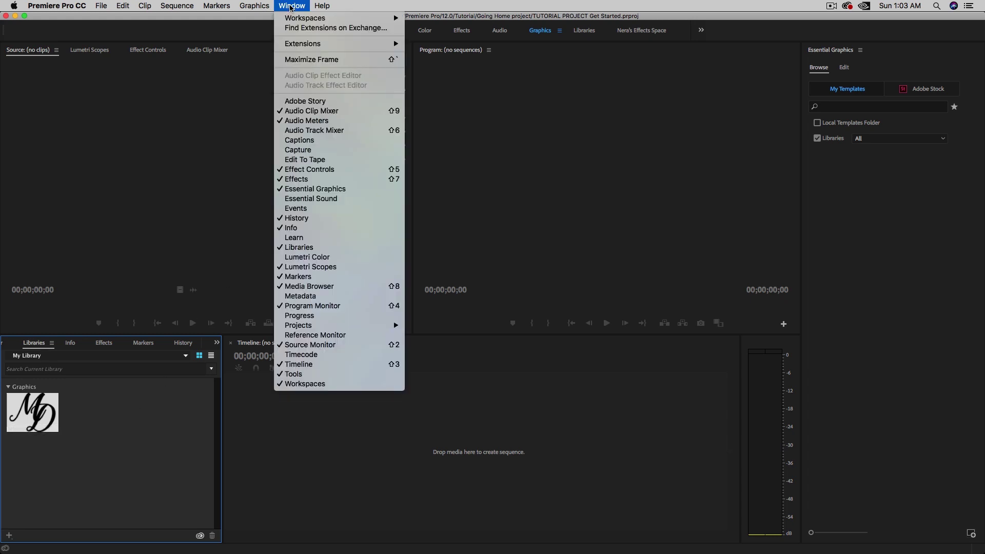
left_click(304, 252)
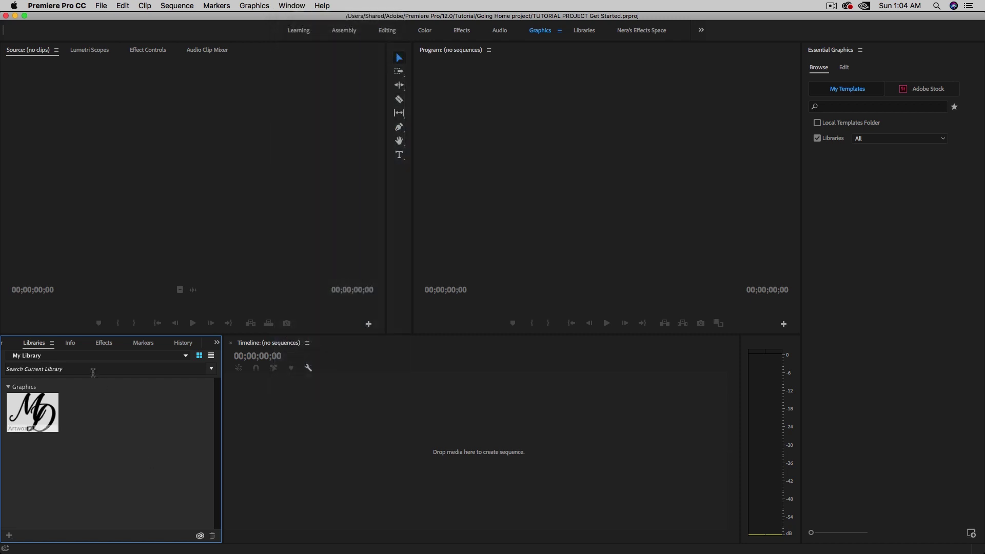
left_click_drag(34, 346, 875, 277)
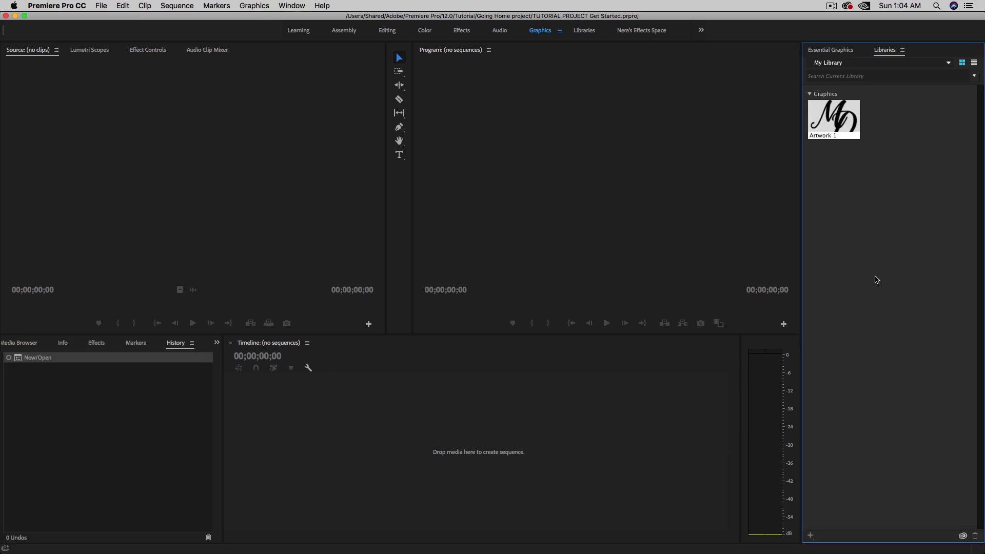
left_click(885, 63)
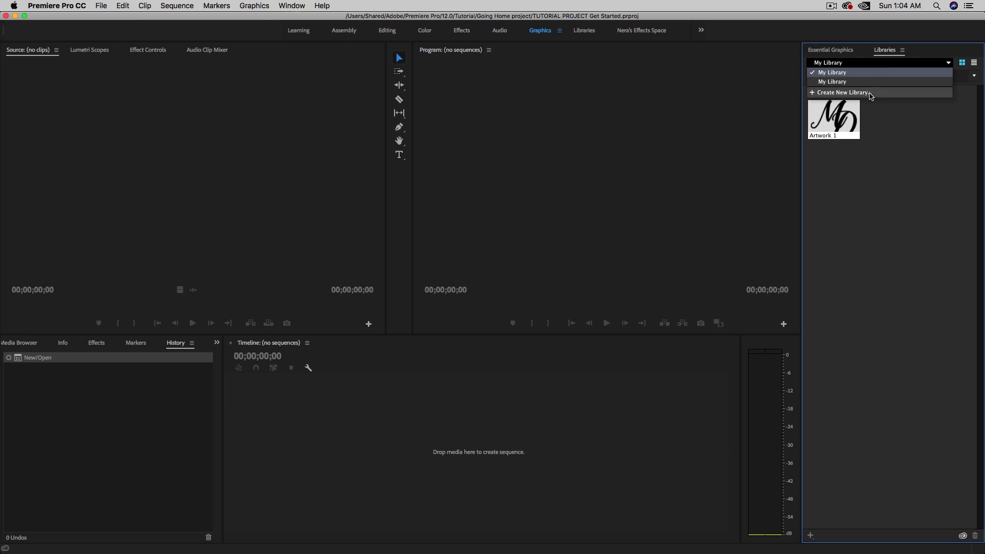
left_click(885, 238)
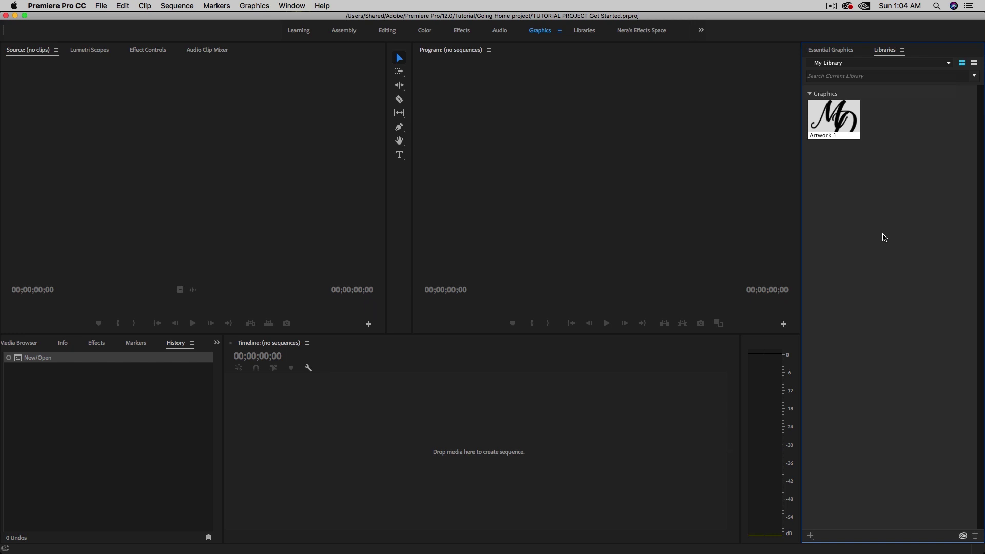
- Switch to Finder, go to the ~/Library/ folder and display it in column view
mouse_move(586, 552)
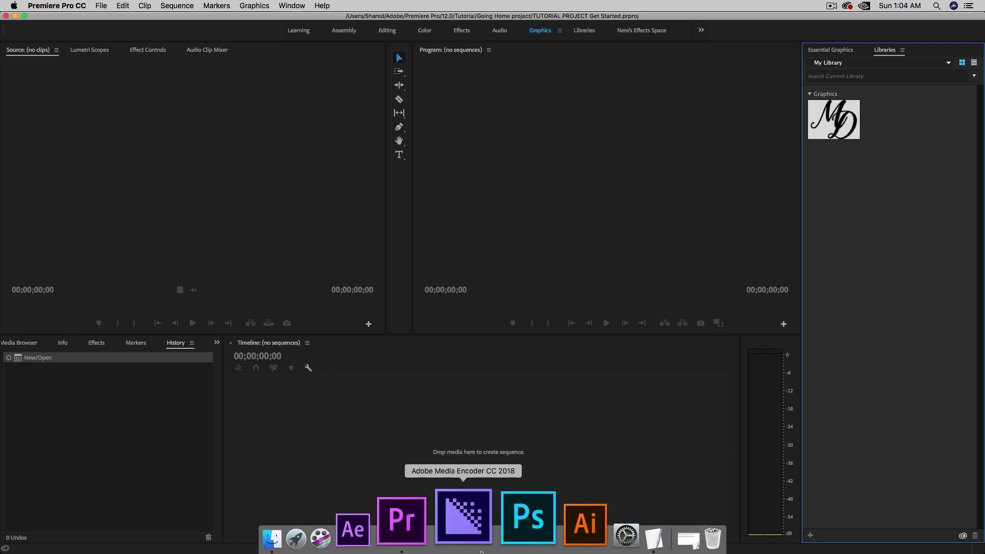
left_click(349, 531)
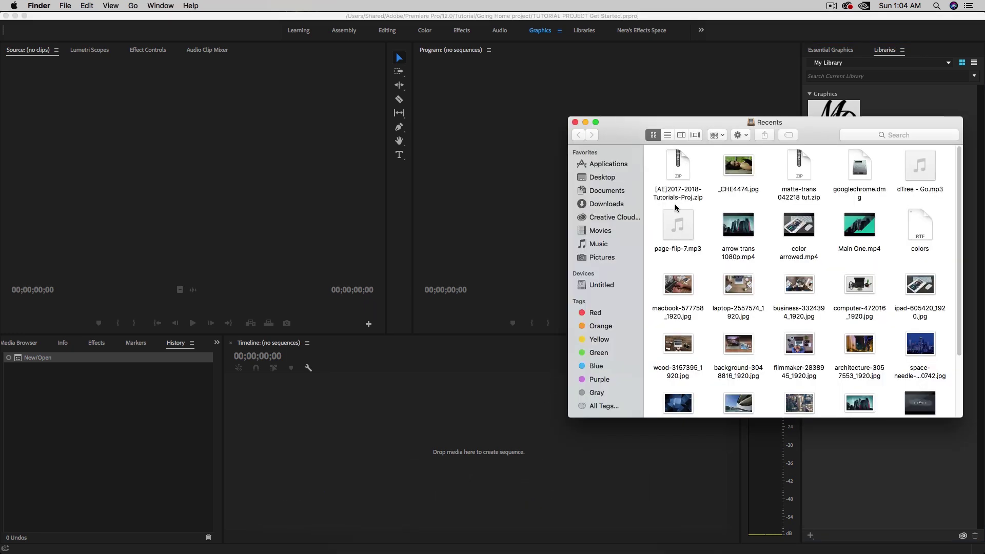
left_click_drag(644, 128, 507, 129)
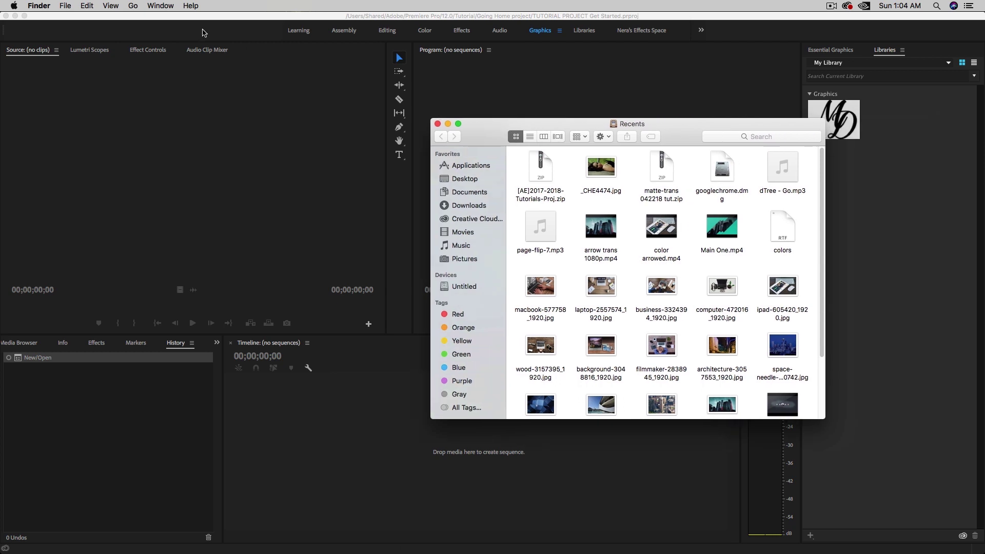
left_click(136, 7)
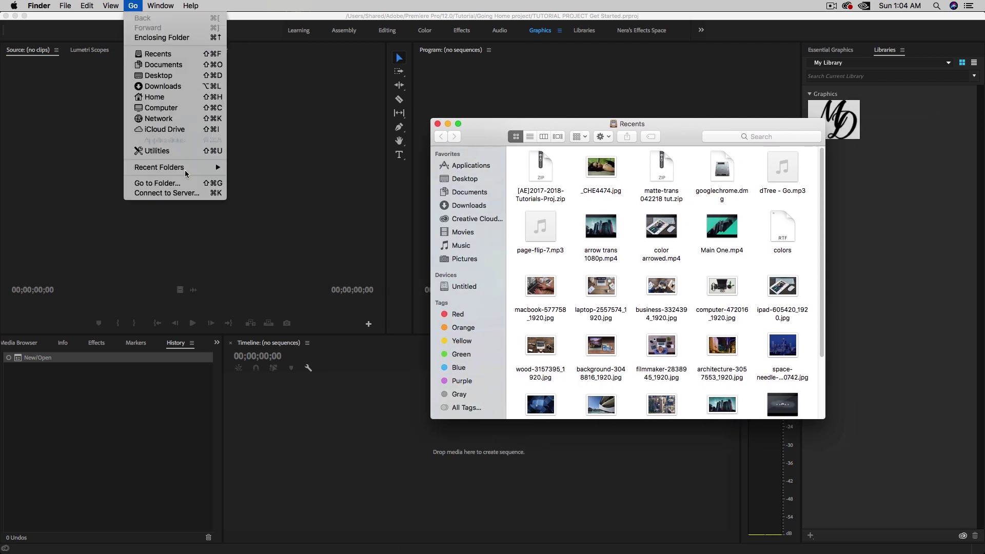
left_click(186, 187)
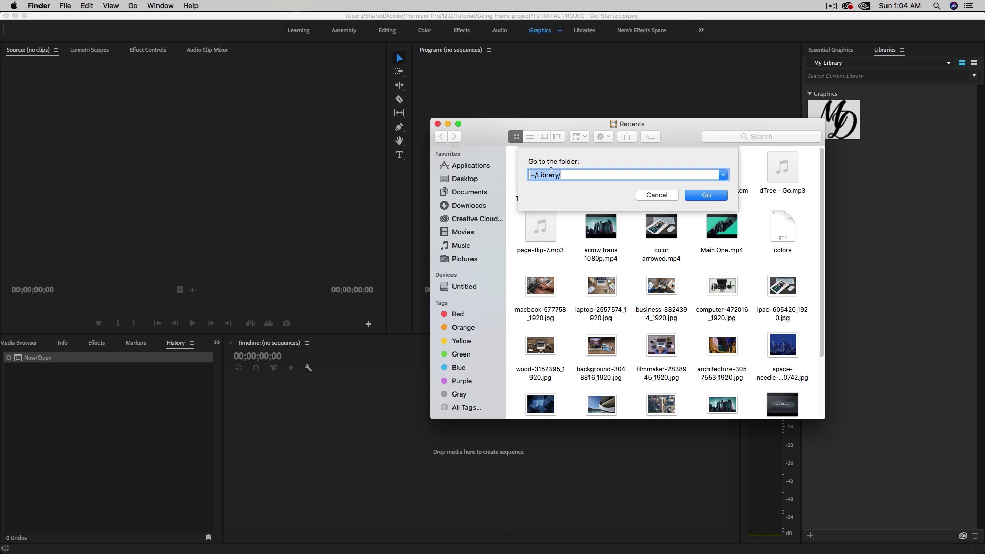
left_click(702, 197)
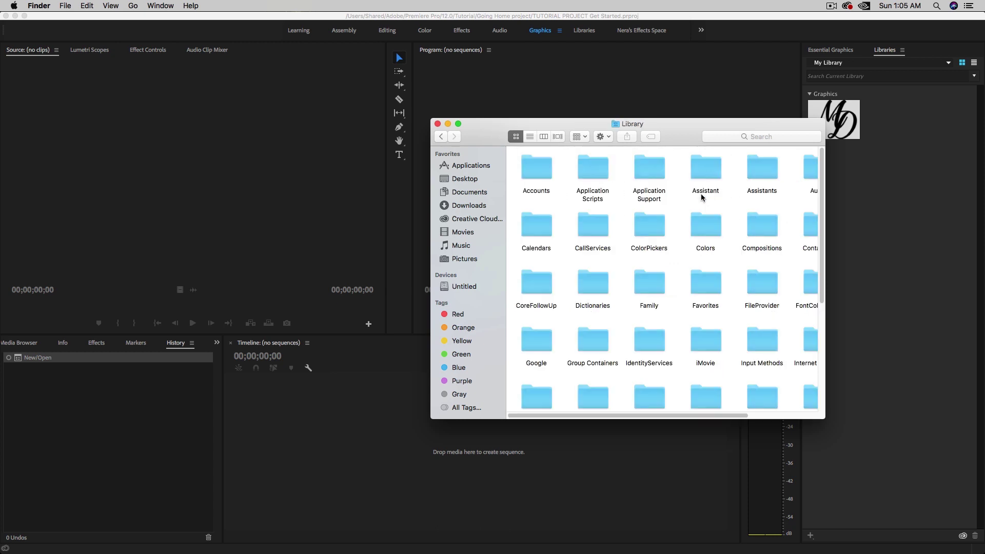
left_click(543, 136)
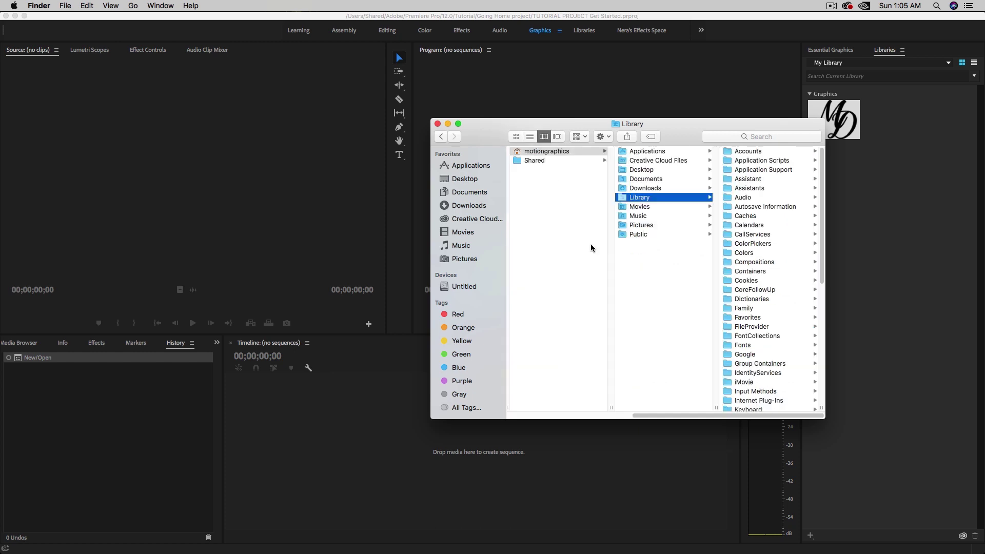
- From the user's Library folder, open Application Support/Adobe/Common/Motion Graphics Templates
left_click_drag(691, 416, 623, 416)
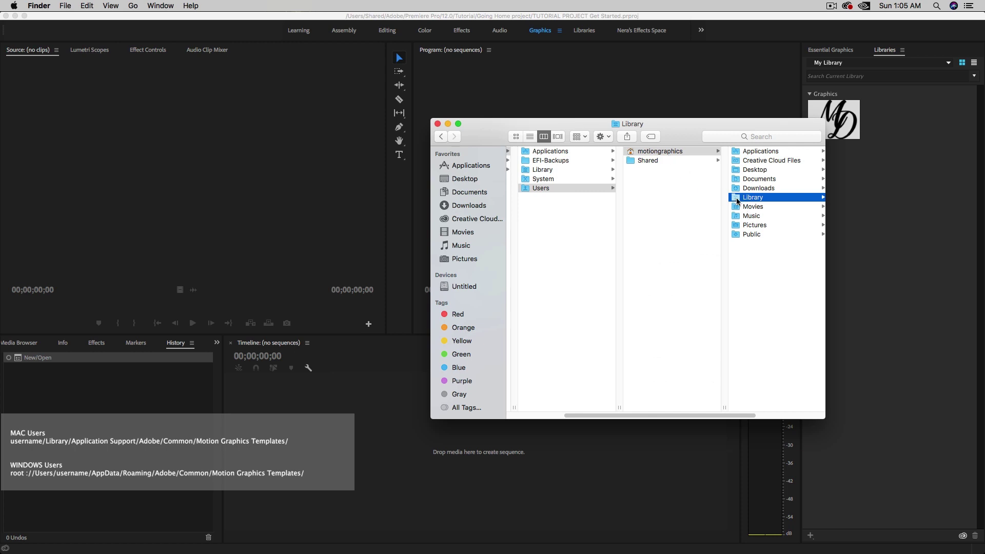
left_click_drag(629, 414, 731, 416)
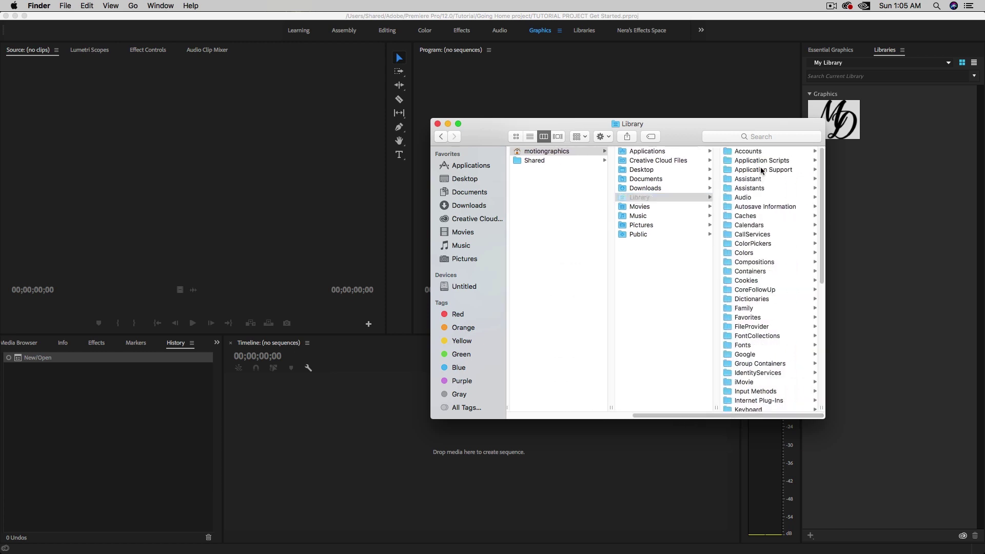
left_click(761, 169)
left_click(748, 162)
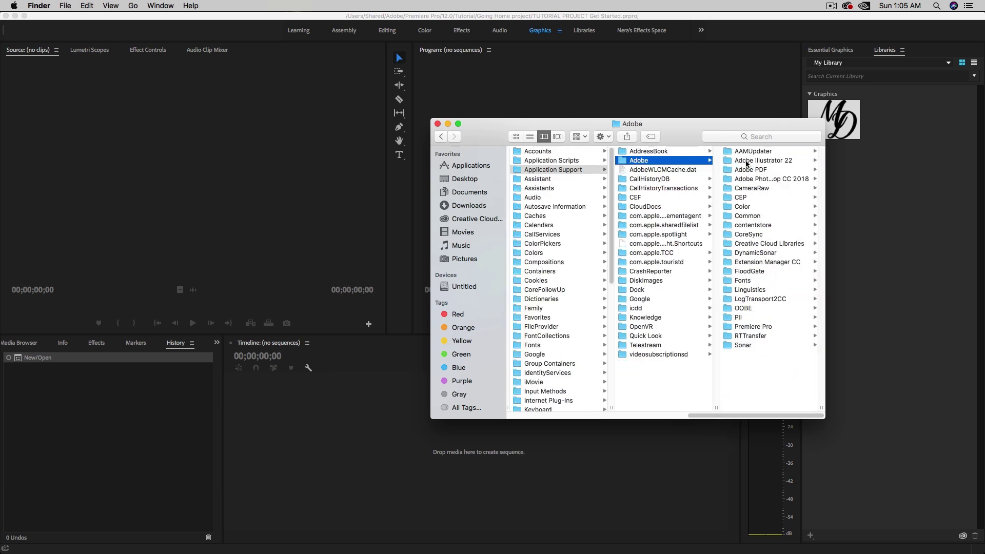
left_click(748, 217)
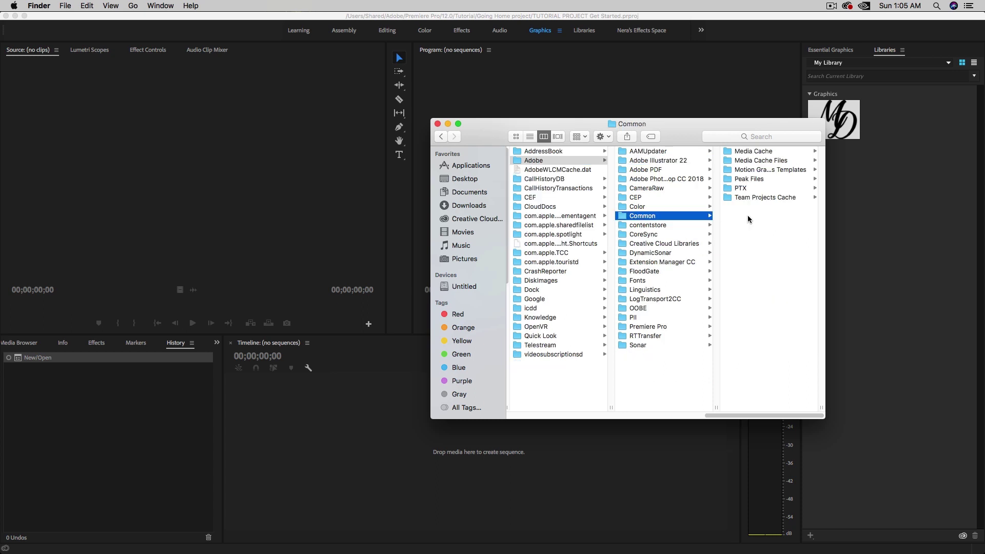
left_click(756, 172)
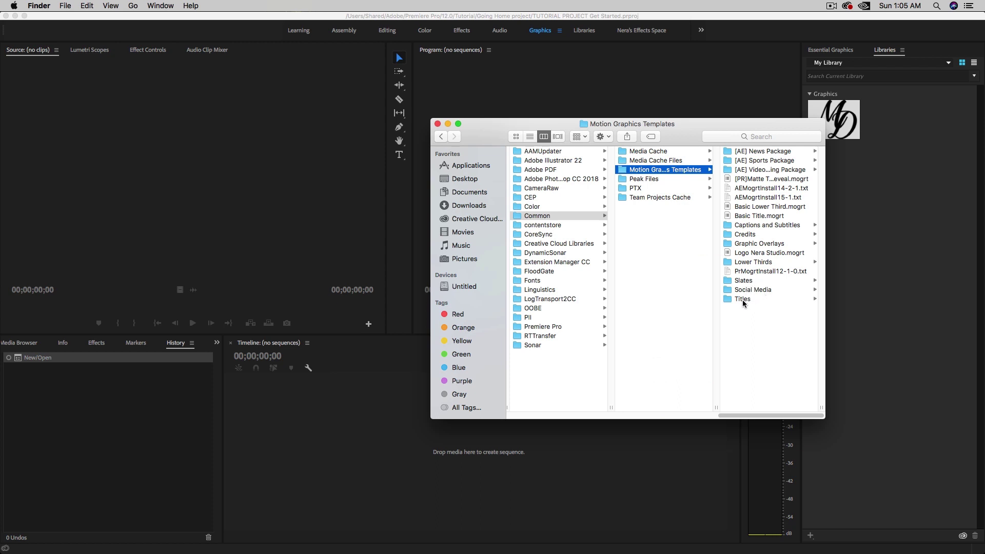
- Return to Premiere Pro and show the Essential Graphics template browser
left_click(897, 282)
left_click(831, 50)
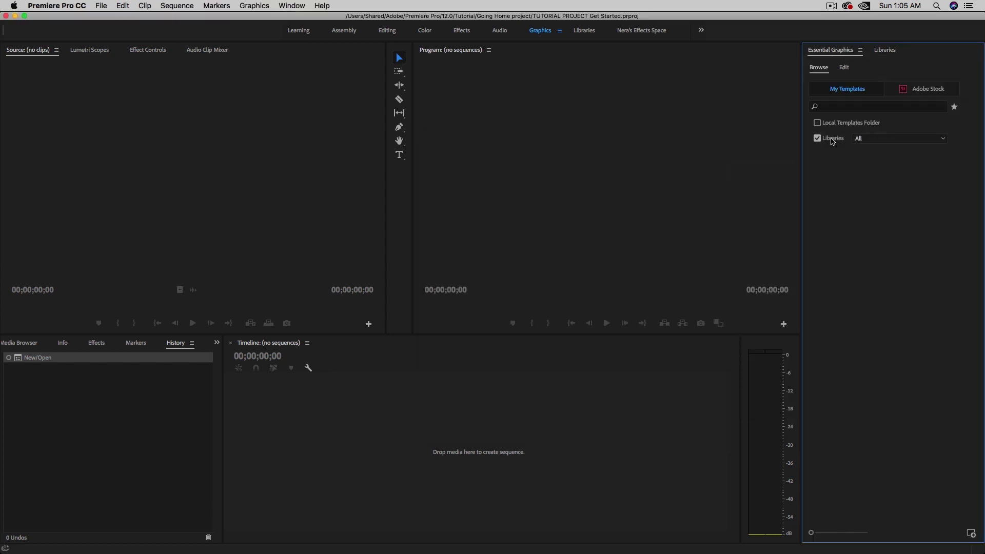
- Switch to Finder and create a folder named Free Nera Pack inside the Motion Graphics Templates folder
mouse_move(848, 552)
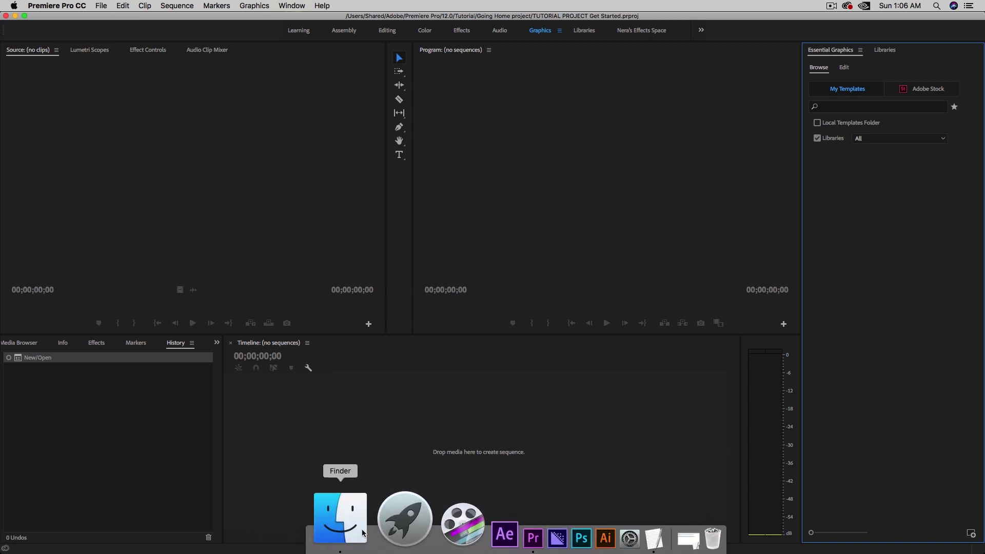
left_click(339, 528)
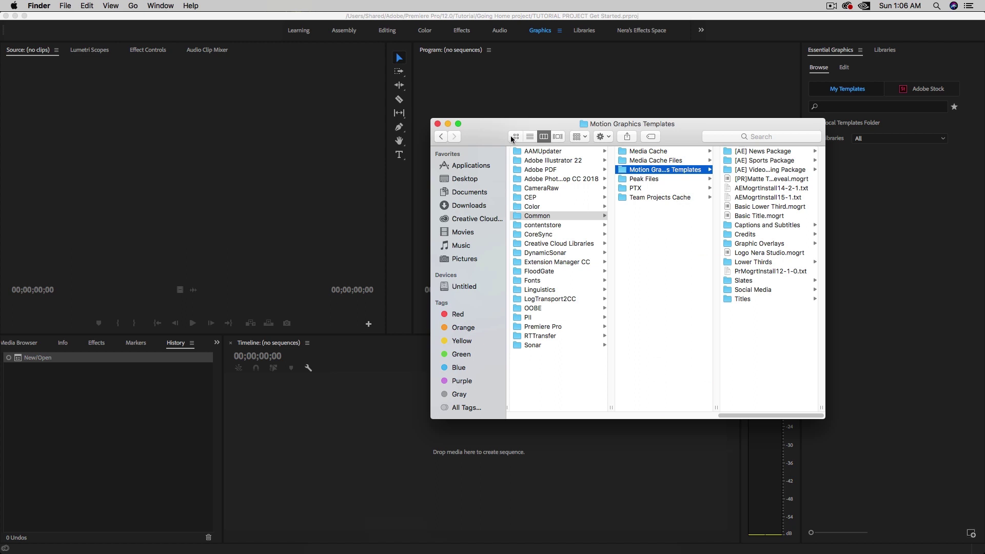
left_click_drag(496, 125, 461, 123)
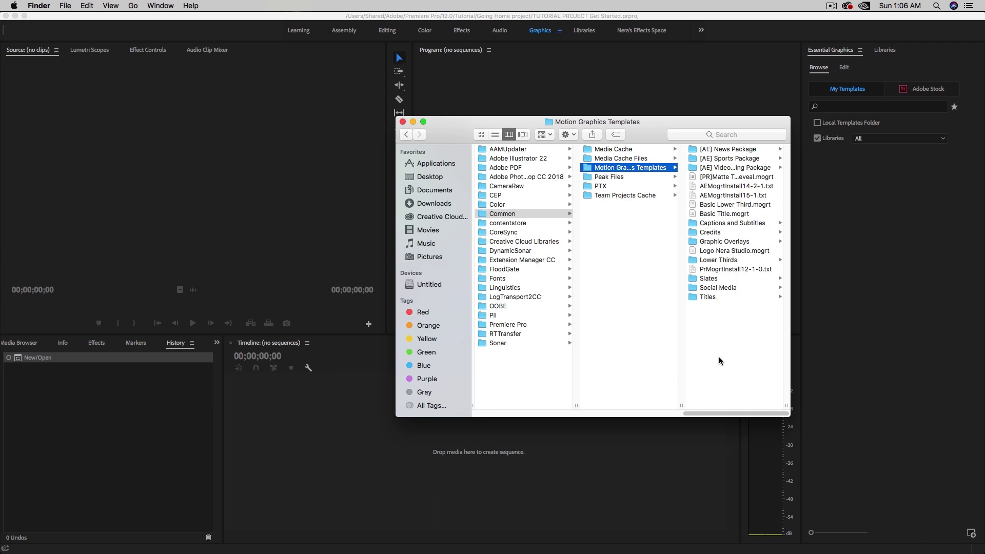
left_click(642, 170)
key("Return")
right_click(720, 321)
left_click(740, 327)
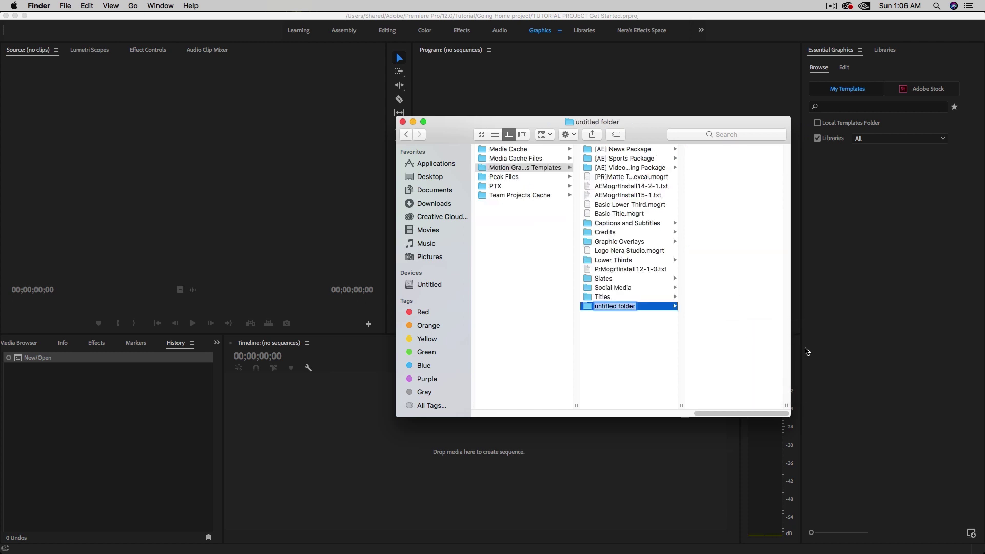
type("Free Nera Pack")
key("Return")
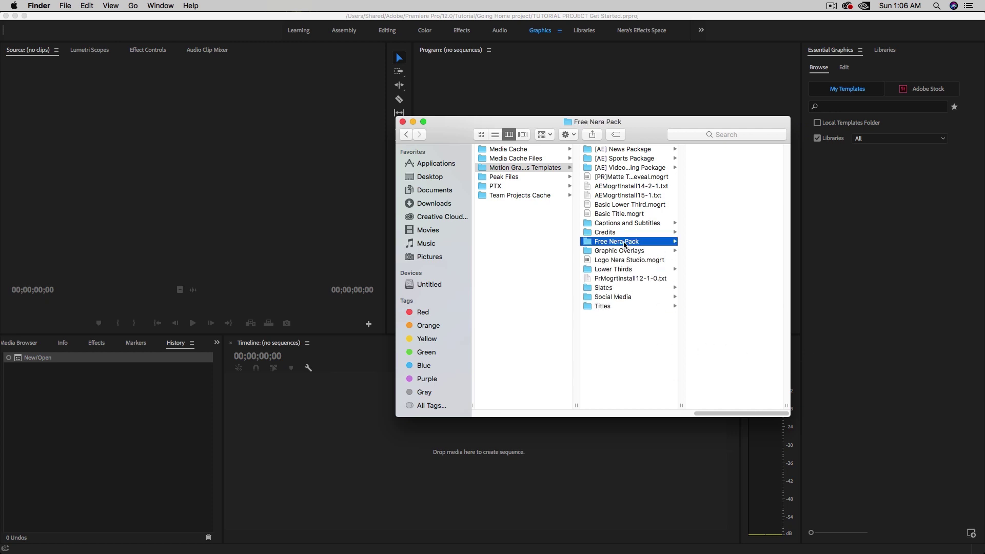
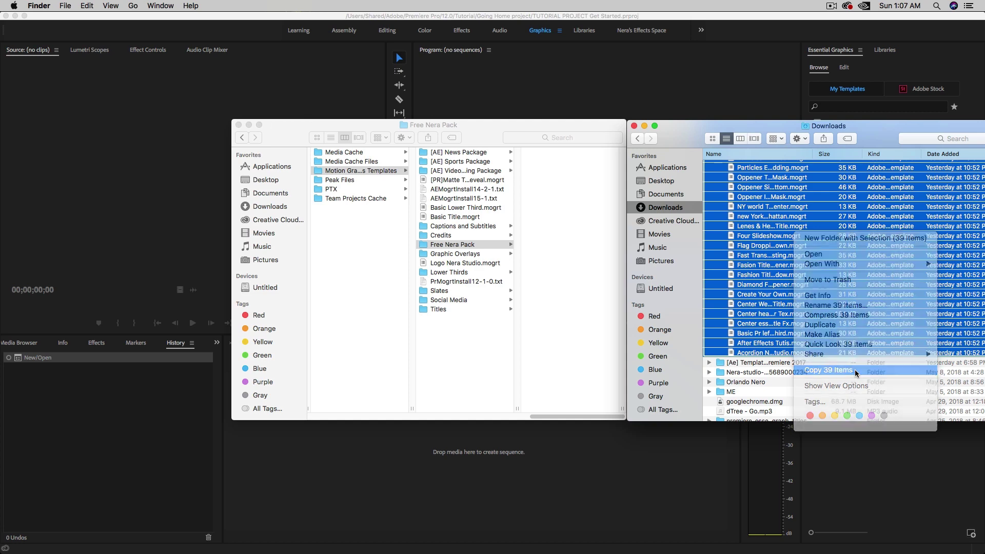
- Paste the copied .mogrt files into the Free Nera Pack folder and close both Finder windows
left_click(450, 245)
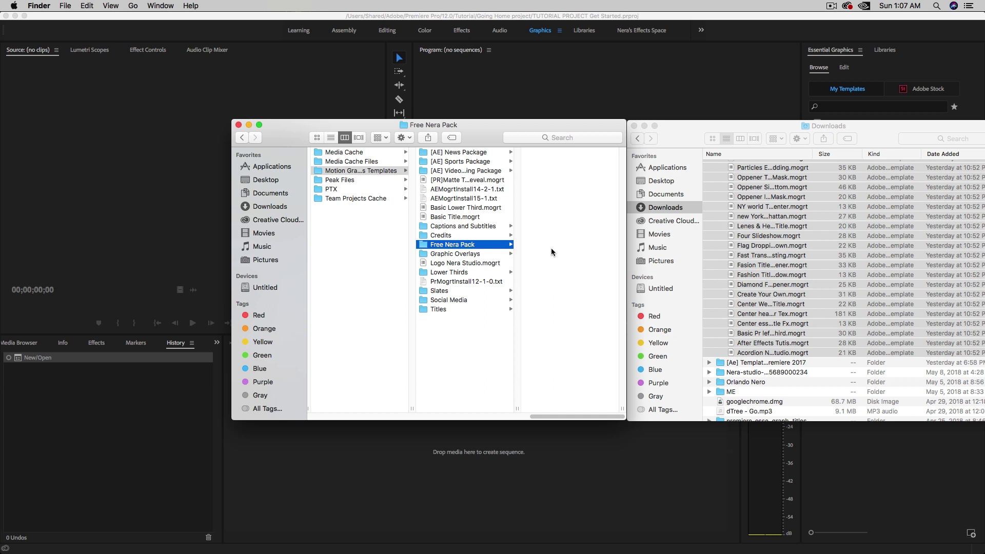
key("super+v")
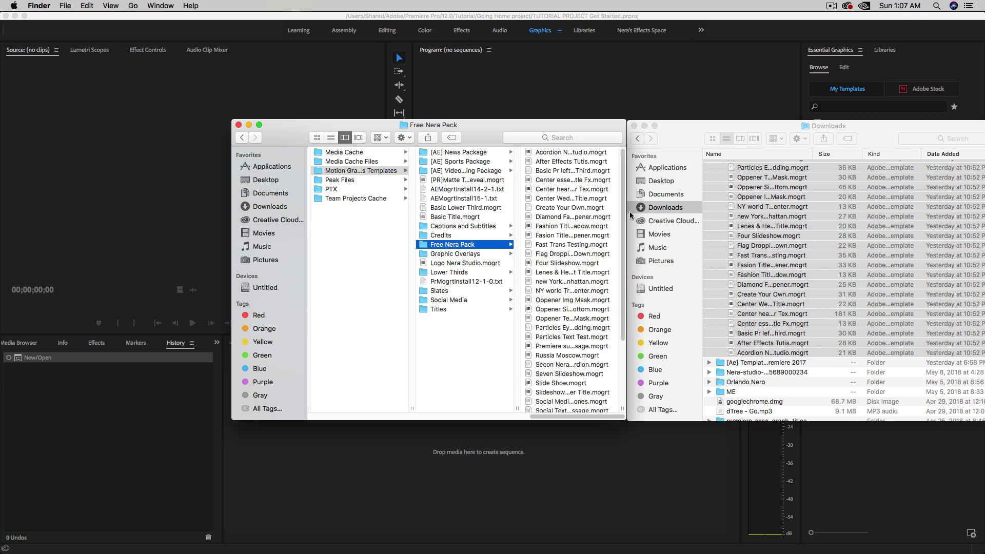
left_click(634, 125)
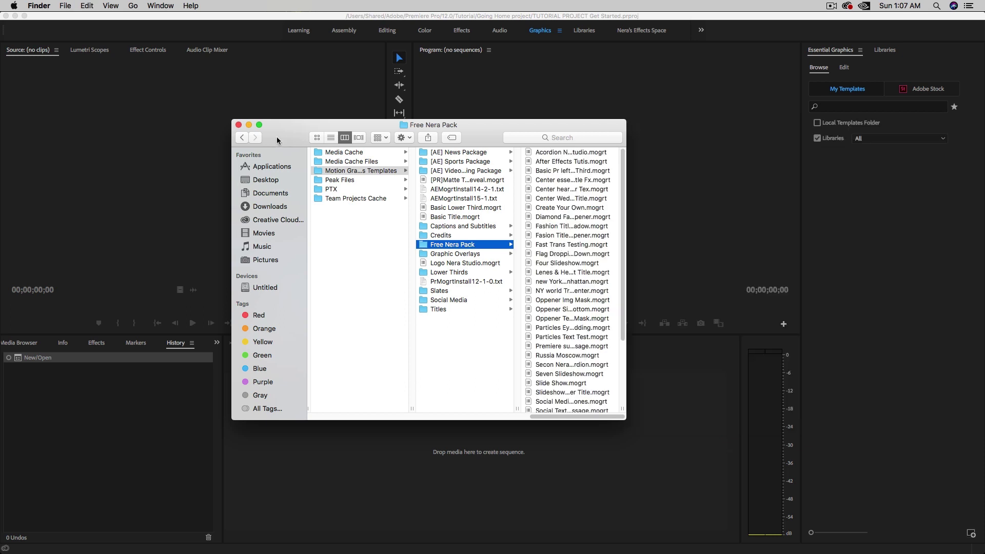
left_click(238, 124)
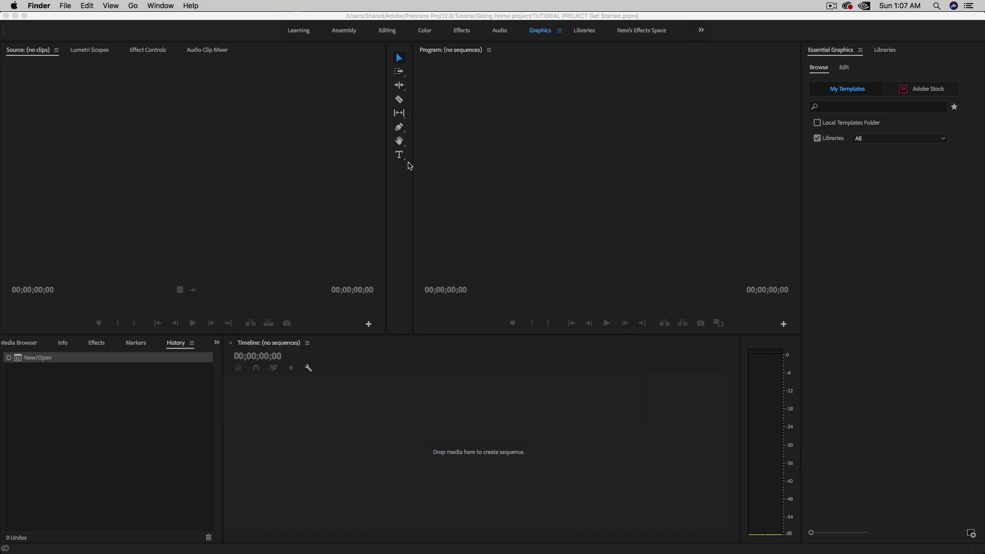
- Back in Premiere Pro, turn off the Libraries filter in the Essential Graphics template browser and look through the templates
left_click(813, 74)
left_click(817, 138)
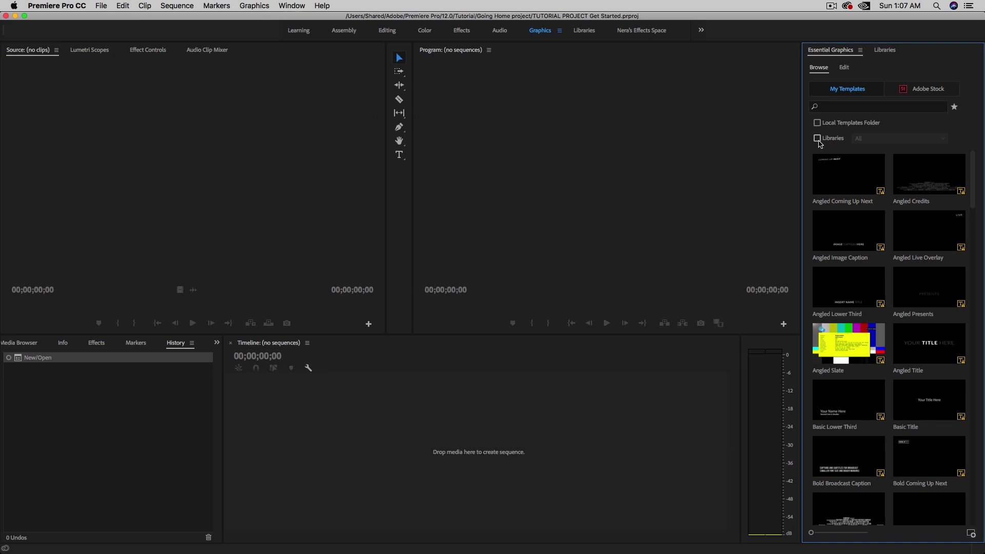
left_click_drag(973, 177, 982, 258)
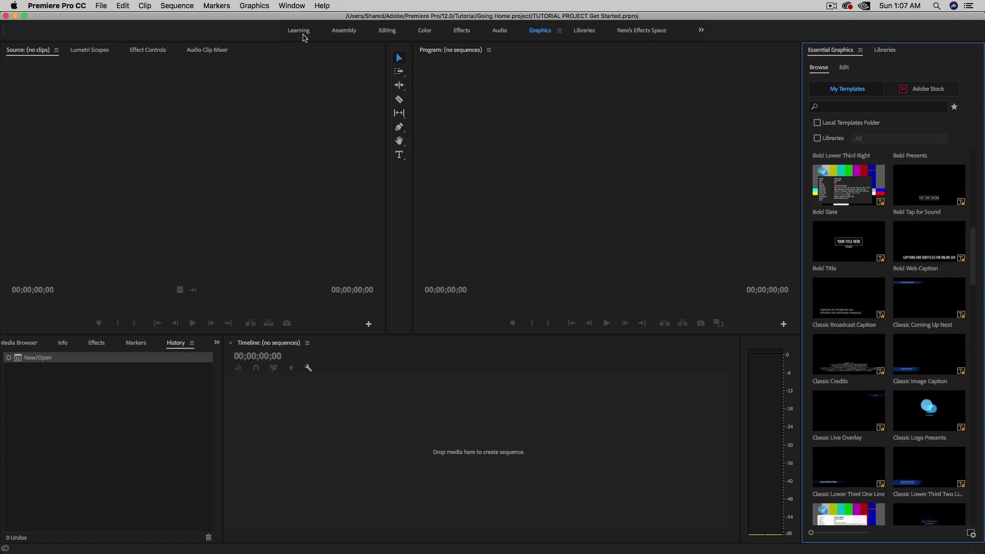
- Refresh the template list by switching to the Learning workspace and back to Graphics, and browse for the added templates
left_click(303, 32)
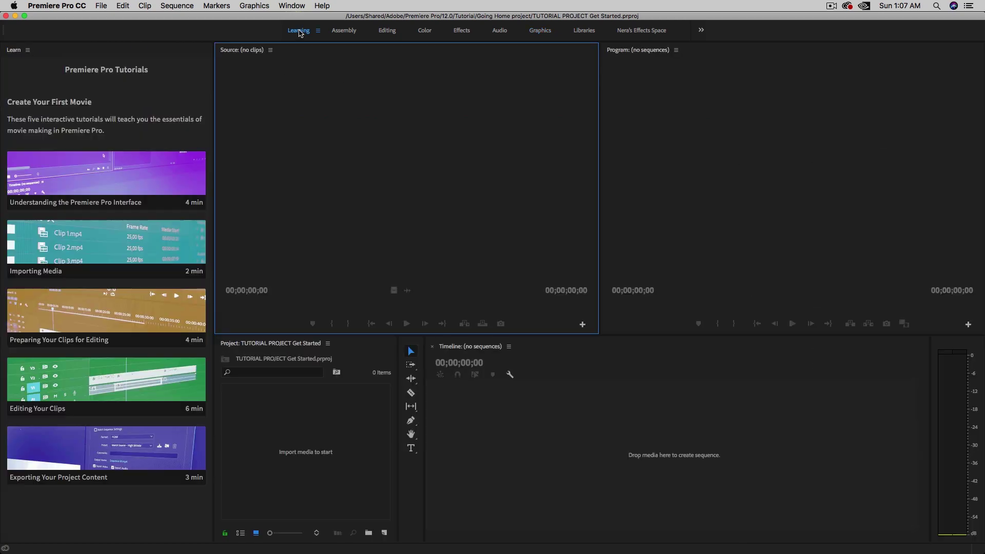
left_click(538, 30)
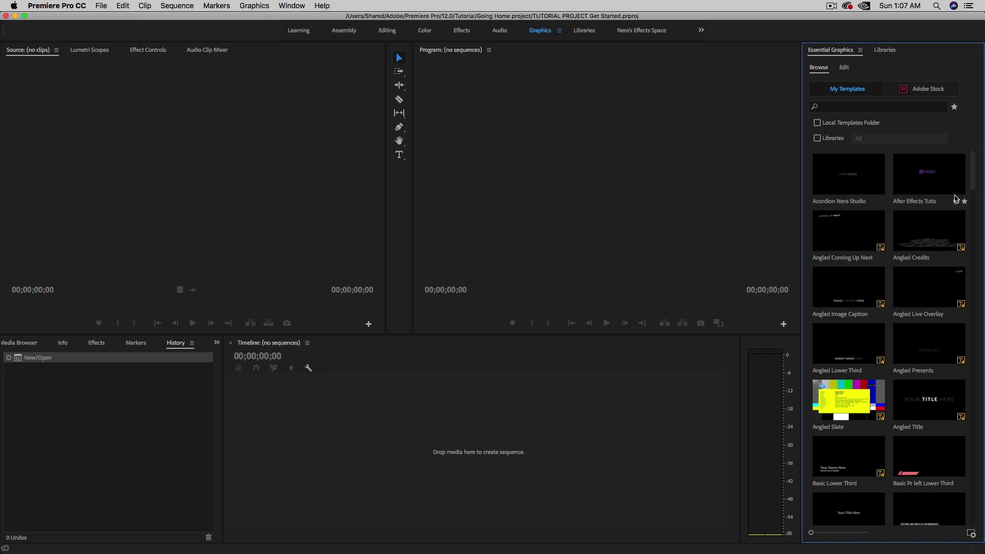
left_click_drag(973, 179, 974, 207)
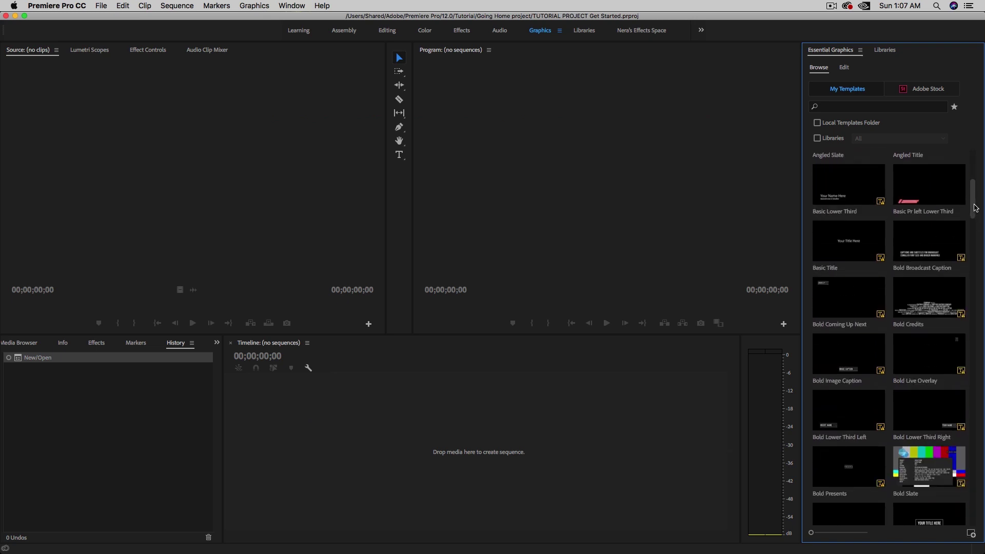
left_click_drag(975, 207, 974, 269)
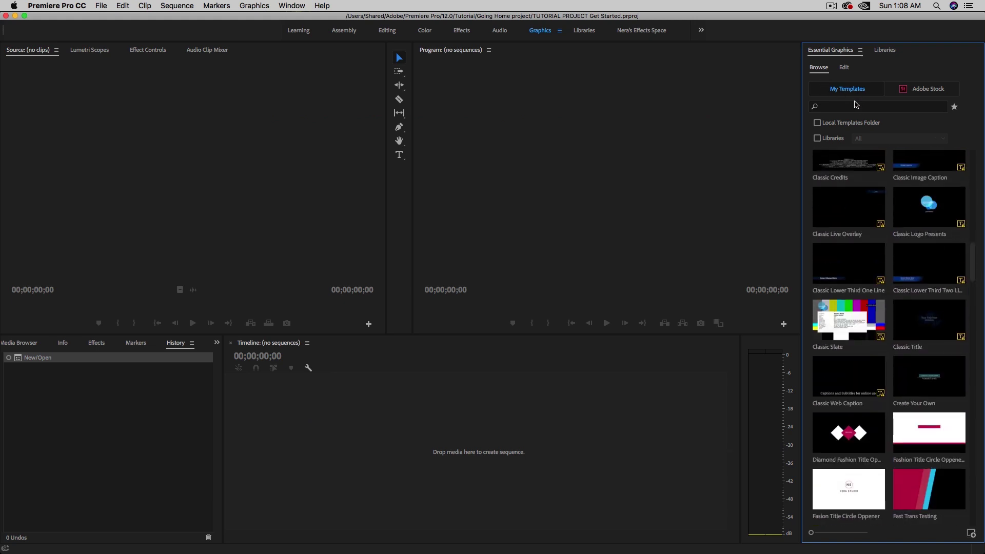
- Mark Classic Logo Presents, the Fashion Title Circle opener and Create Your Own as favorites, and show only favorite templates
mouse_move(947, 228)
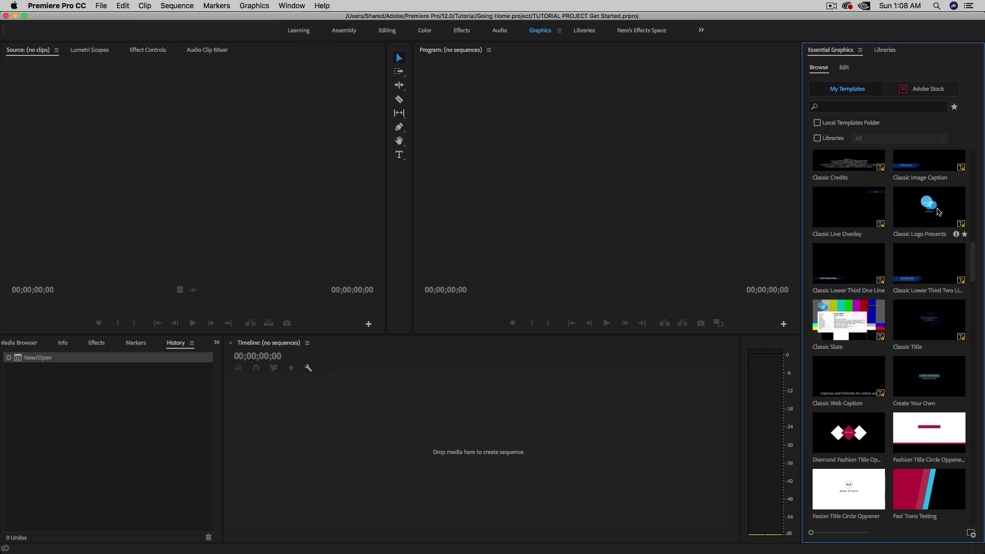
left_click(964, 235)
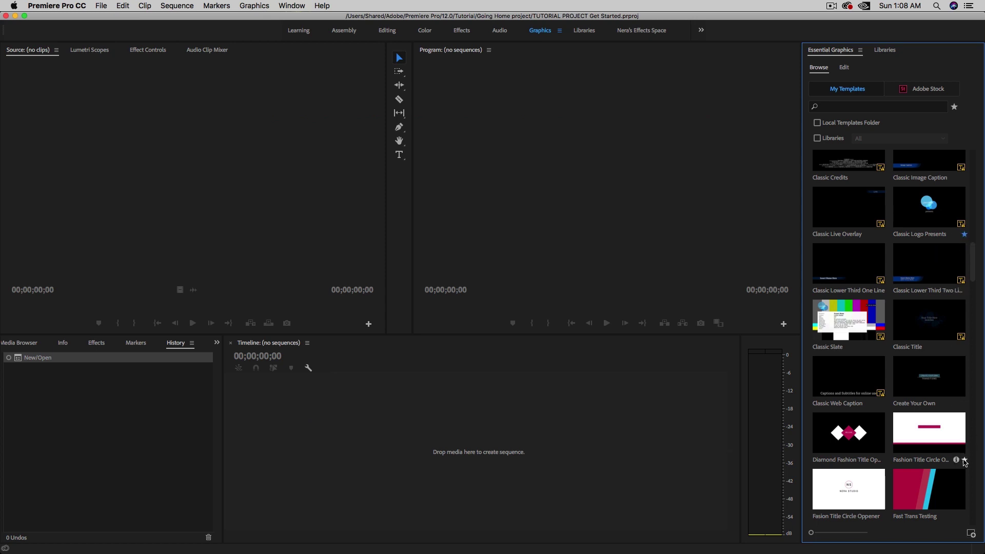
left_click(964, 461)
left_click(964, 404)
left_click(954, 106)
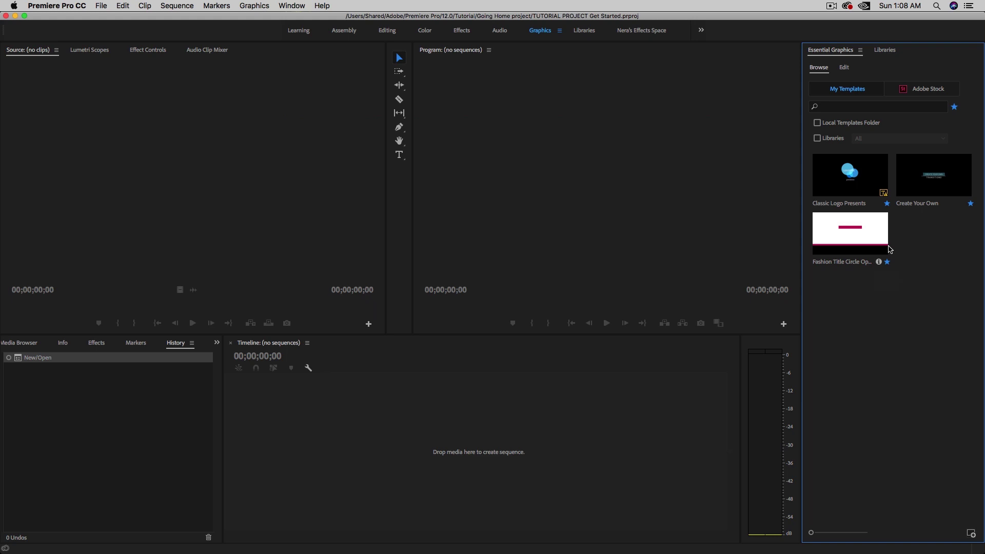
- Remove all three templates from the favorites
left_click(886, 203)
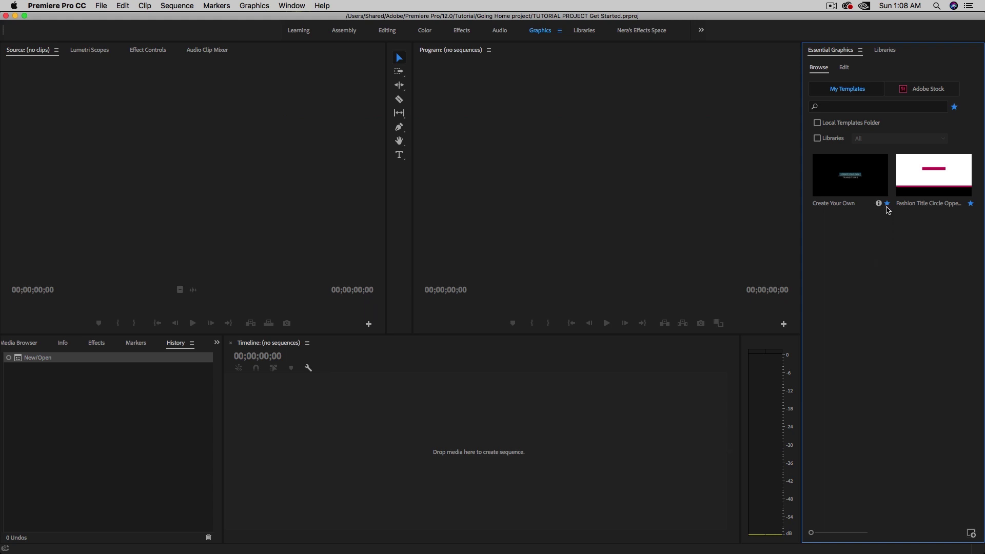
left_click(887, 203)
left_click(887, 203)
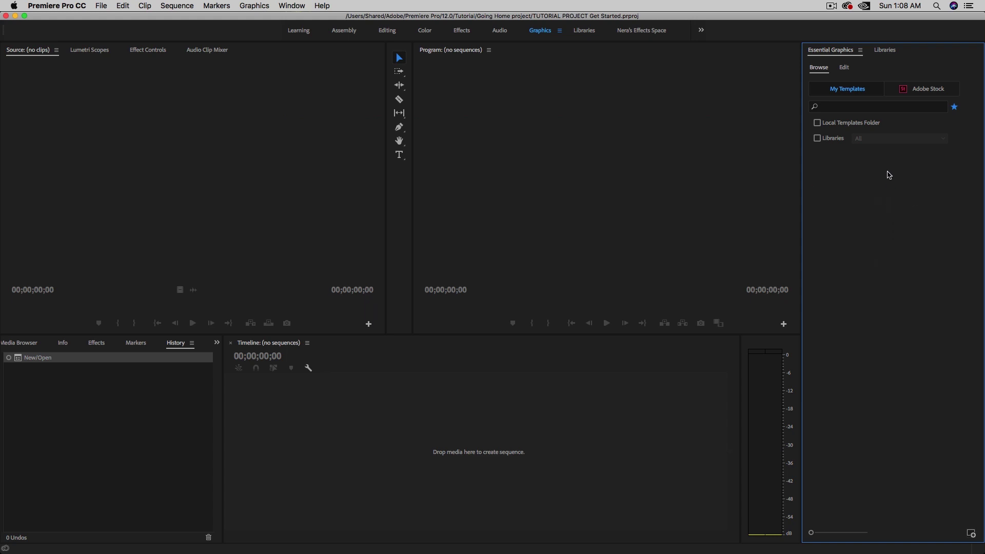
- In the Libraries panel, create a new library named Free Nera Pack
left_click(886, 53)
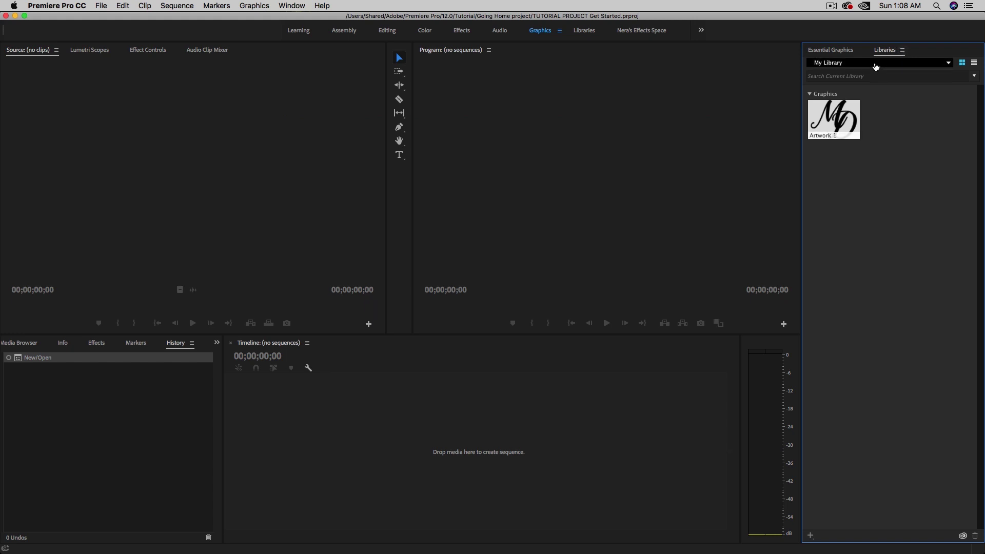
left_click(876, 65)
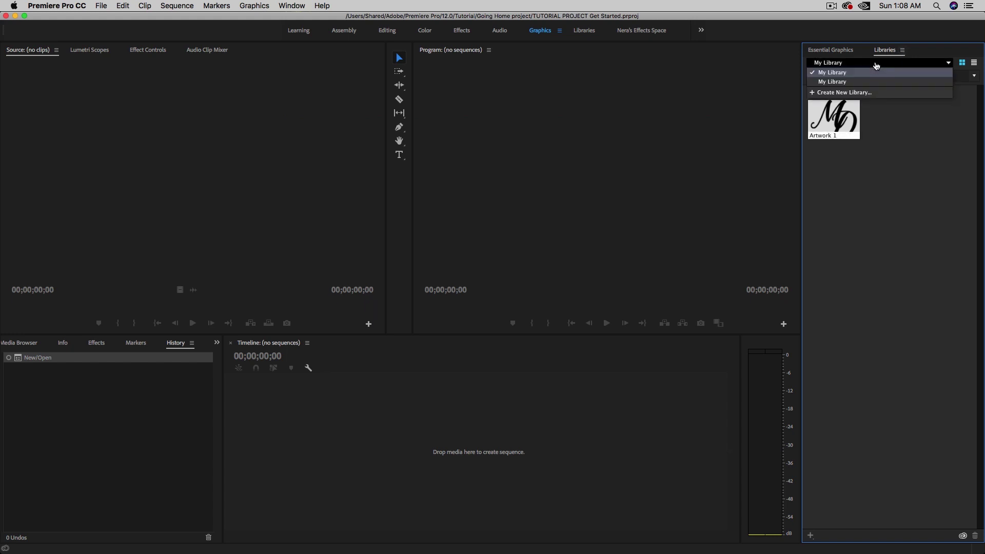
left_click(862, 93)
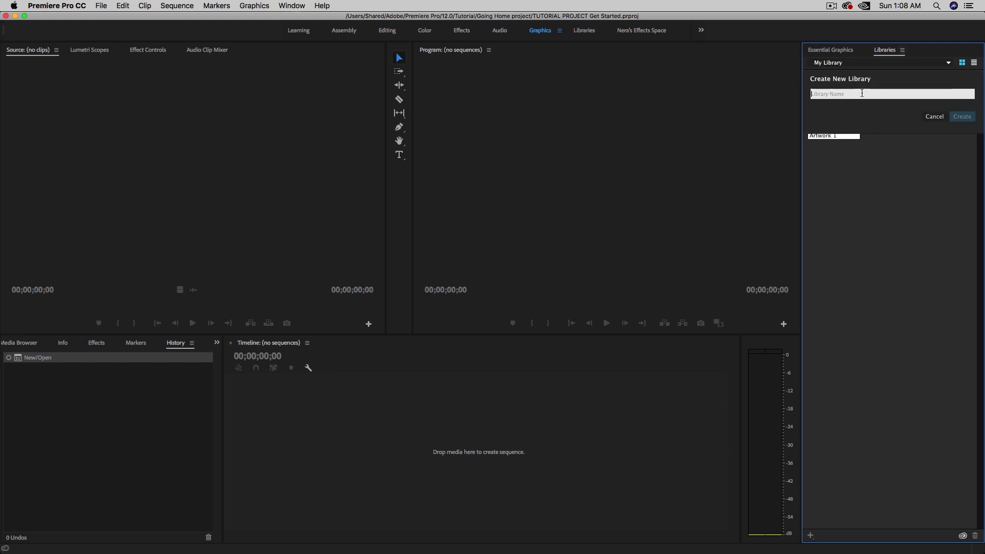
type("Ne")
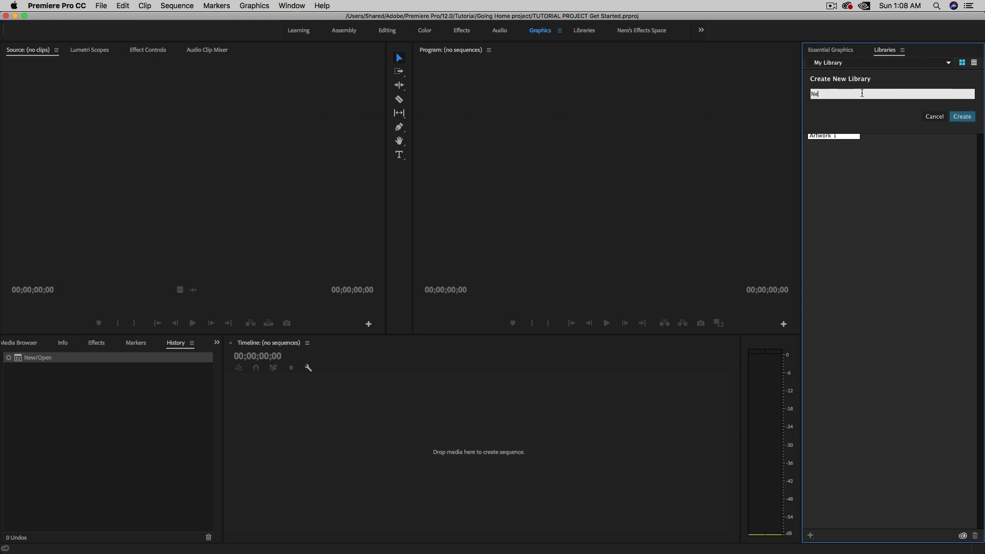
key("BackSpace")
key("BackSpace")
key("BackSpace")
type("F")
left_click(960, 118)
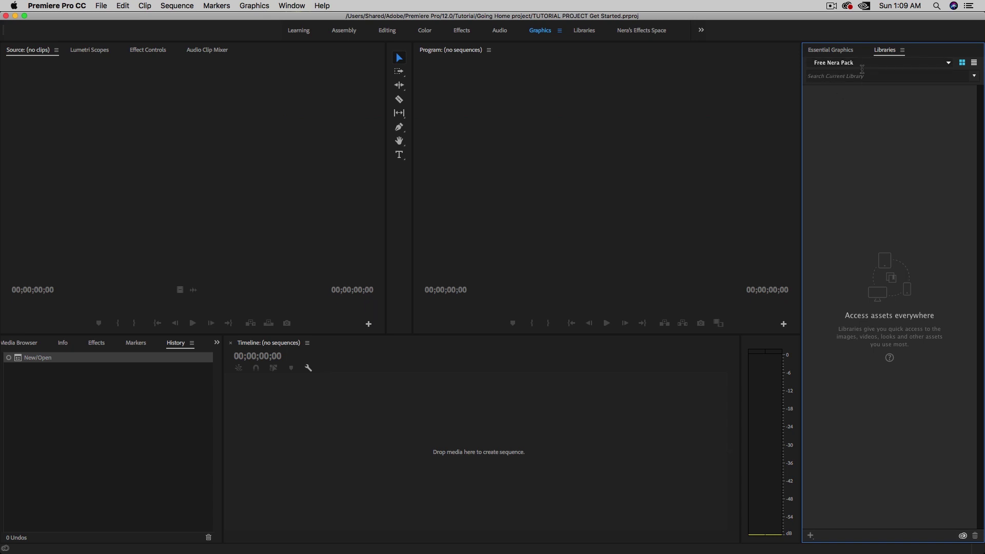
- Turn off the favorites filter in Essential Graphics and copy the After Effects Tutis template to the Free Nera Pack library
left_click(842, 50)
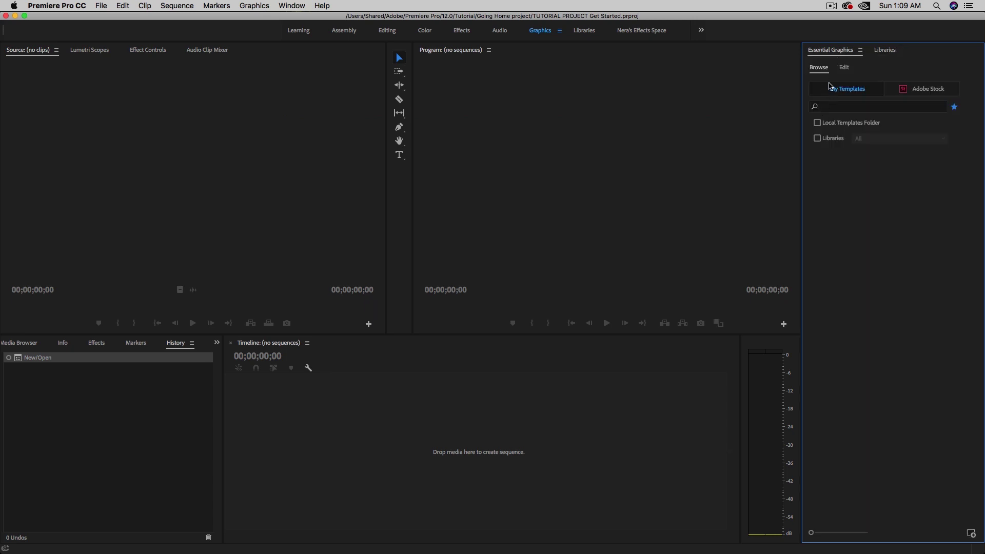
left_click(954, 107)
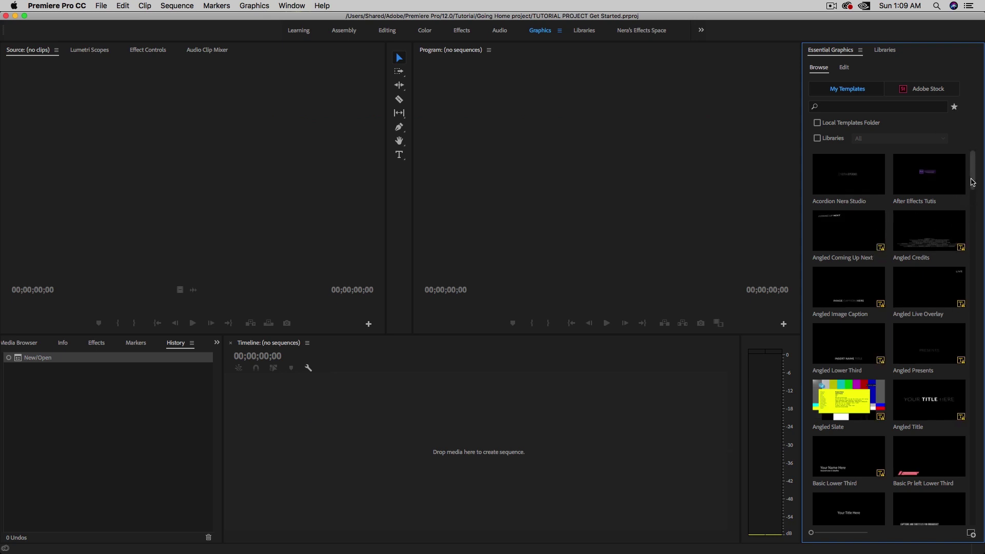
right_click(924, 176)
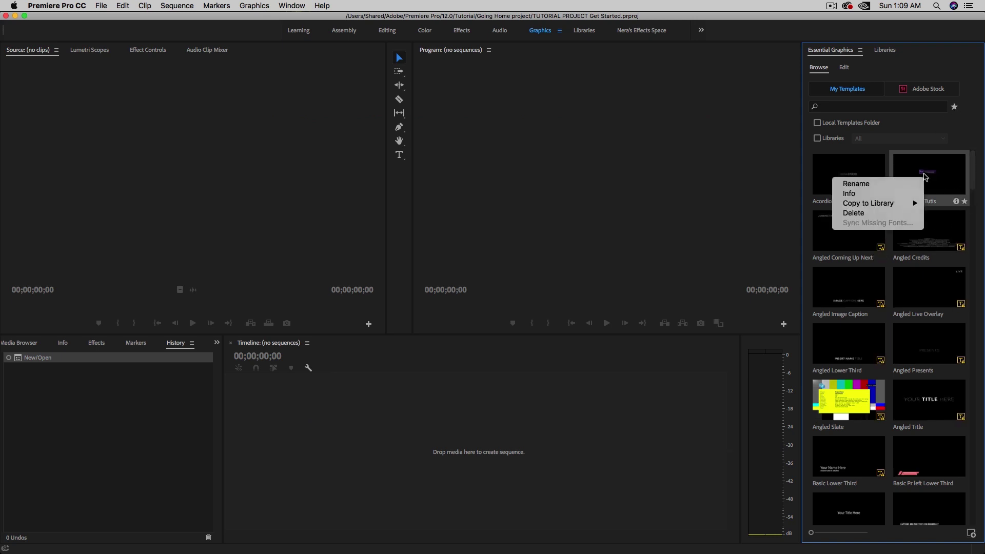
mouse_move(889, 208)
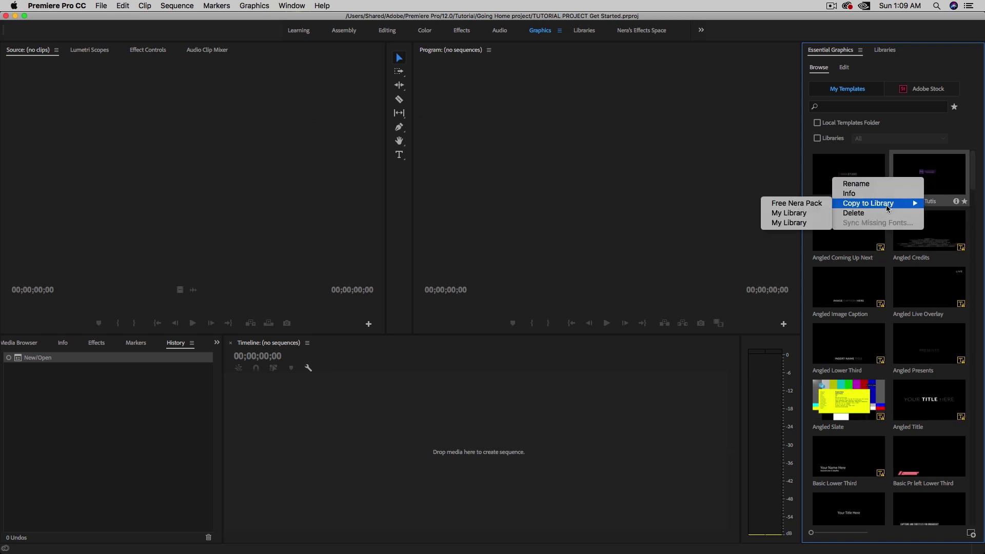
left_click(813, 206)
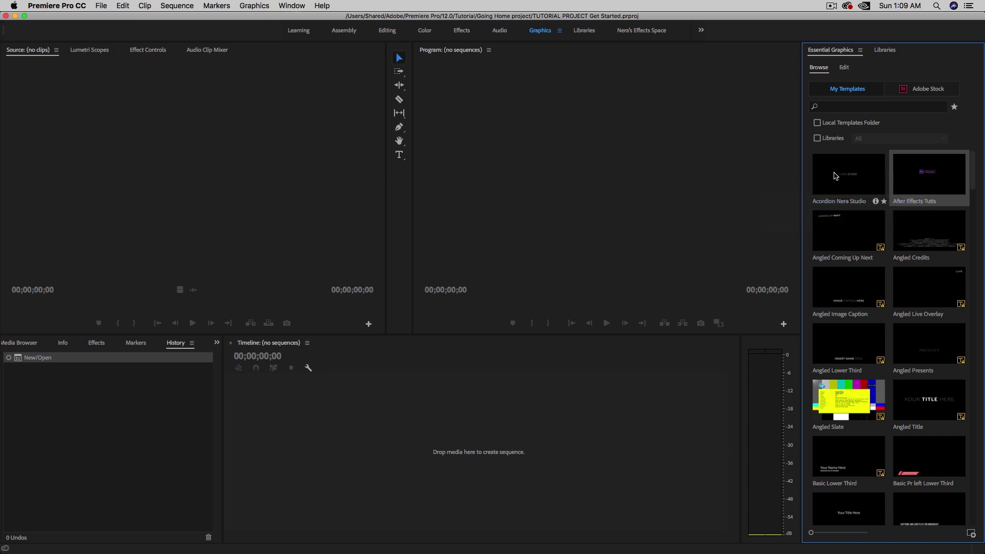
- Copy the Acordion Nera Studio and Center Wedding Title templates to the Free Nera Pack library
right_click(835, 176)
mouse_move(853, 204)
left_click(802, 203)
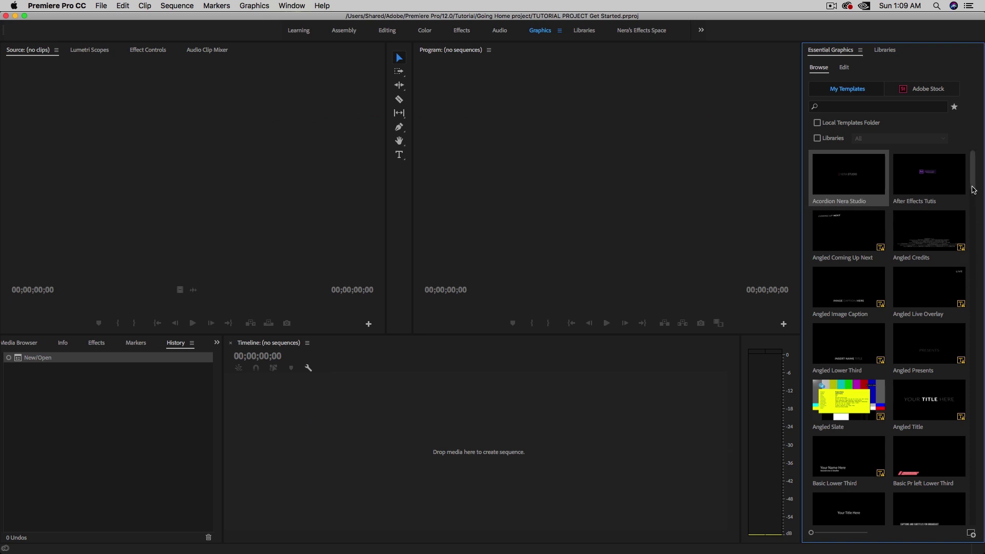
left_click_drag(972, 188, 974, 247)
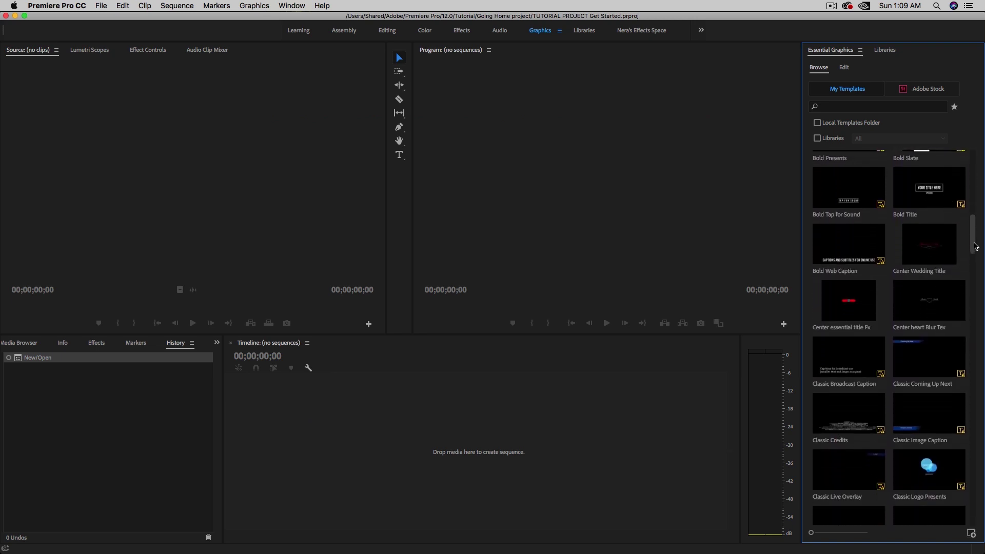
right_click(931, 249)
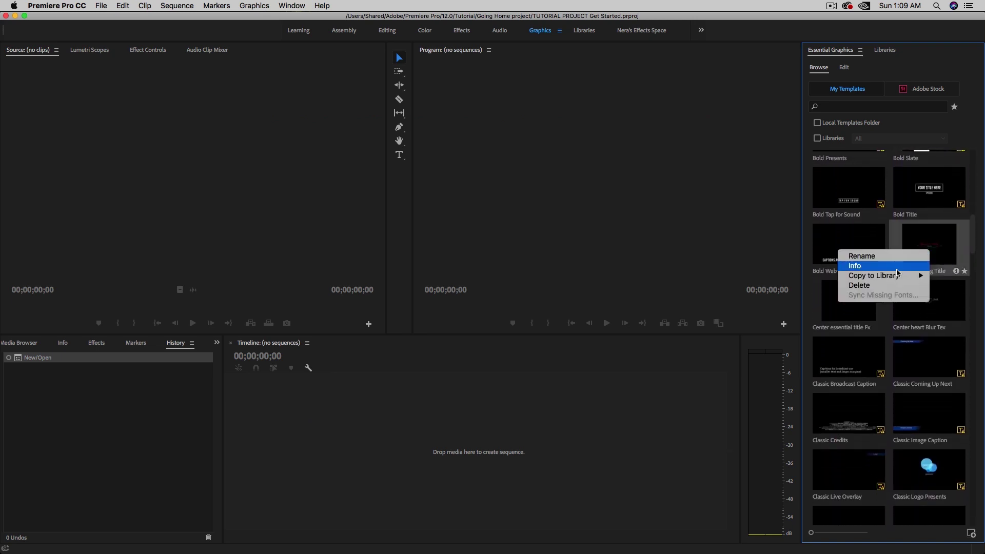
mouse_move(887, 277)
left_click(816, 280)
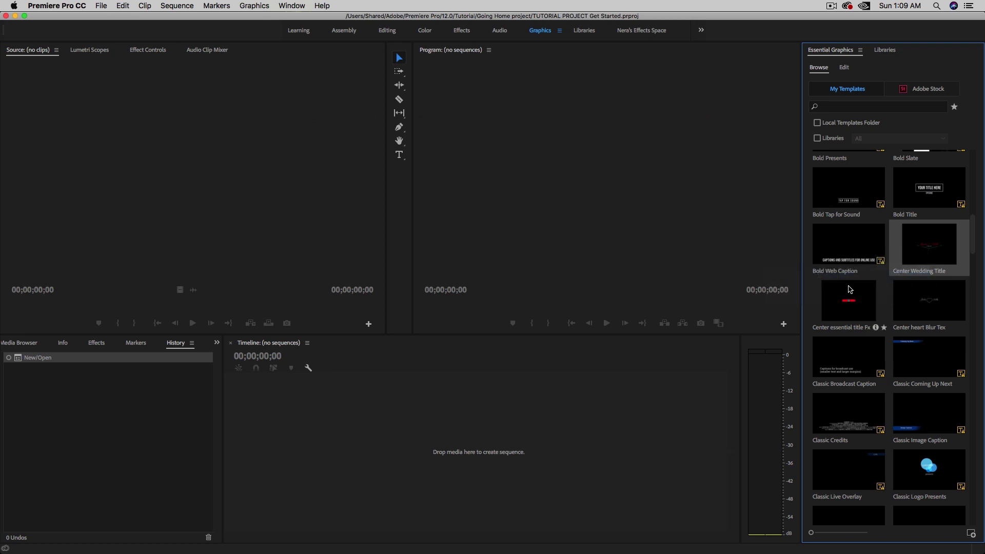
- Copy the Center essential title Fx template to the Free Nera Pack library
right_click(849, 303)
mouse_move(867, 331)
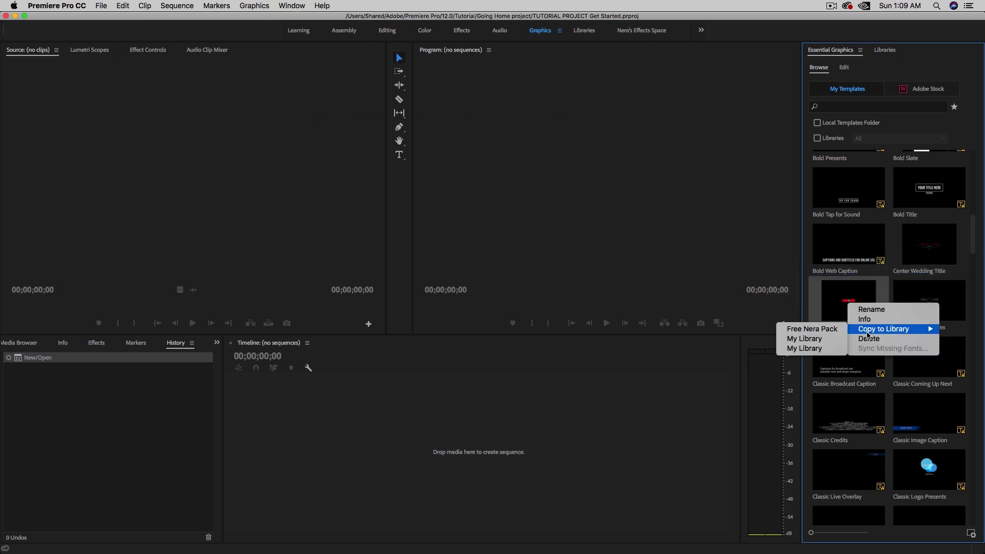
left_click(827, 330)
scroll(967, 234, "down", 5)
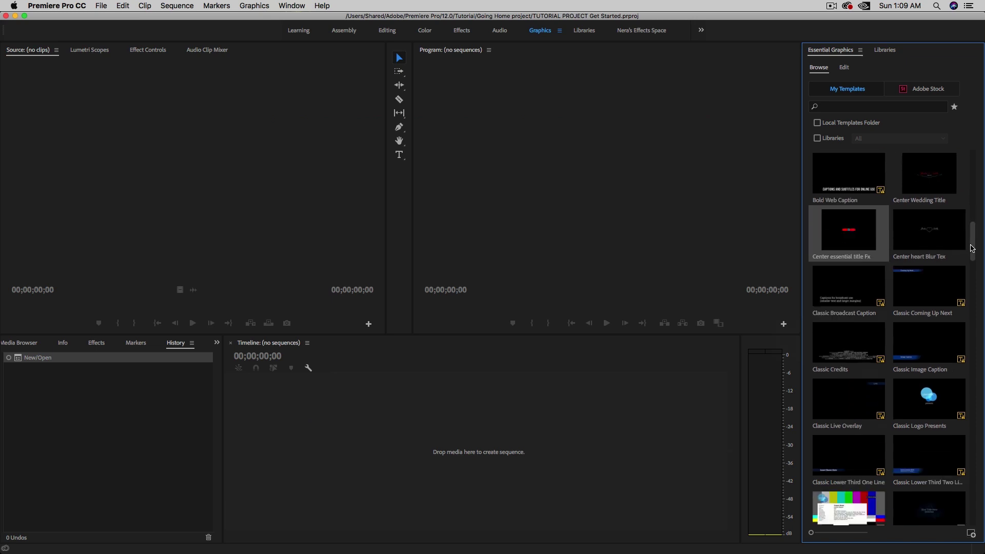
- In the Libraries panel, create a new library named [AE] Templates
left_click(890, 51)
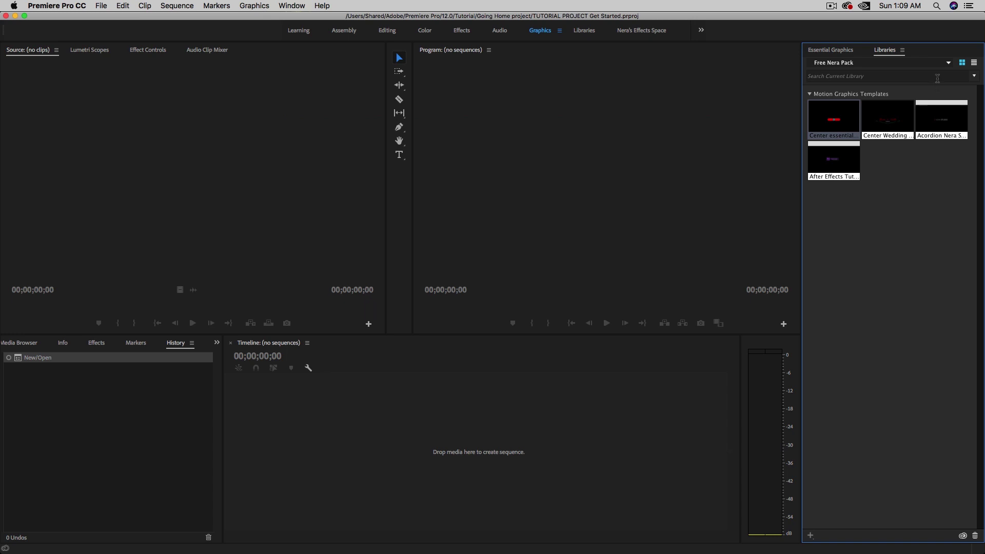
left_click(946, 63)
left_click(844, 105)
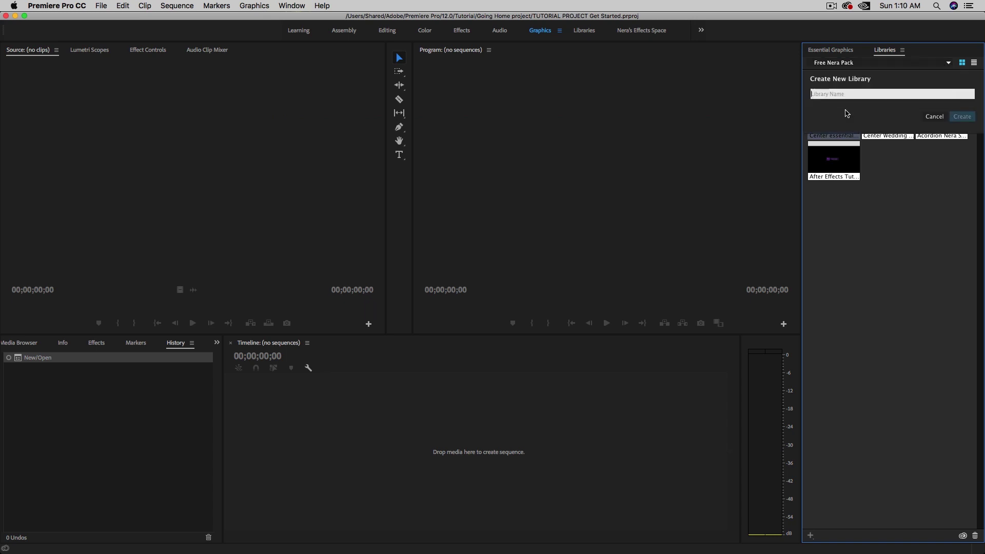
type("AE] Templates")
left_click(960, 118)
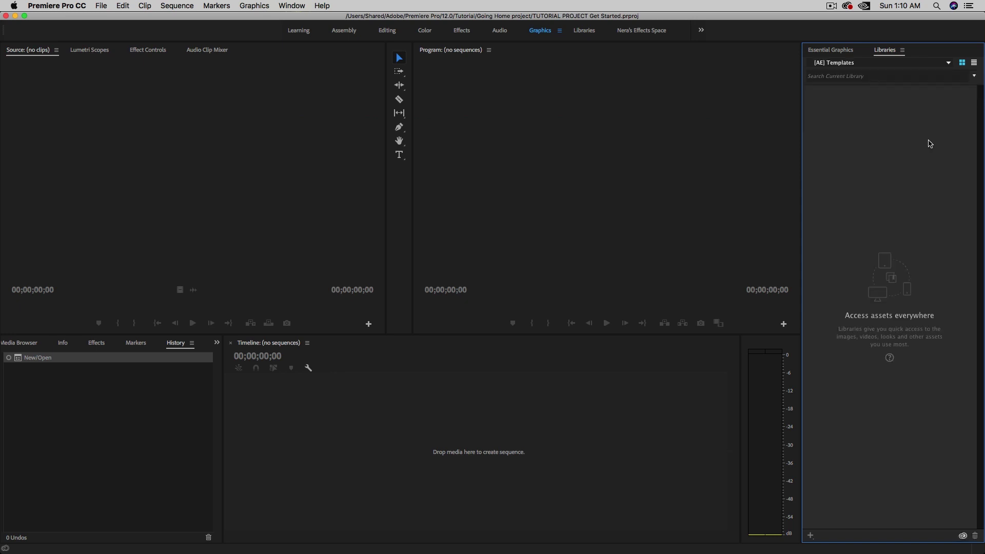
- From the Essential Graphics templates, copy the Diamond Fashion Title template to the [AE] Templates library
left_click(829, 50)
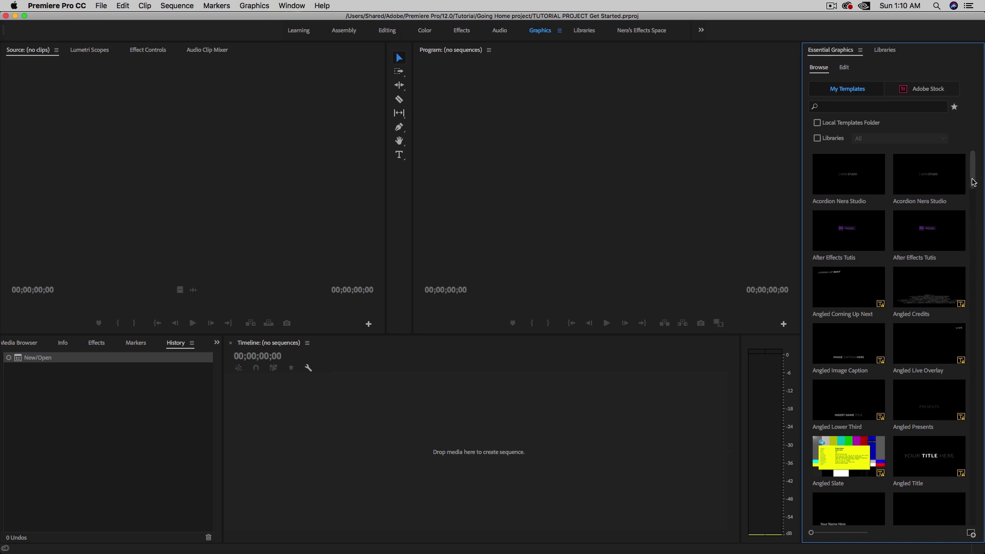
left_click_drag(973, 182, 980, 301)
right_click(849, 264)
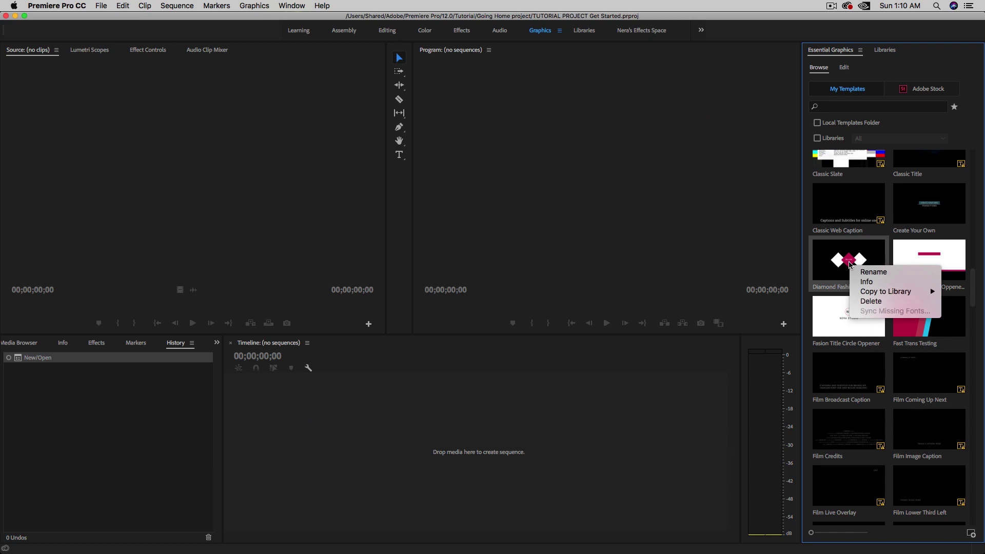
mouse_move(866, 294)
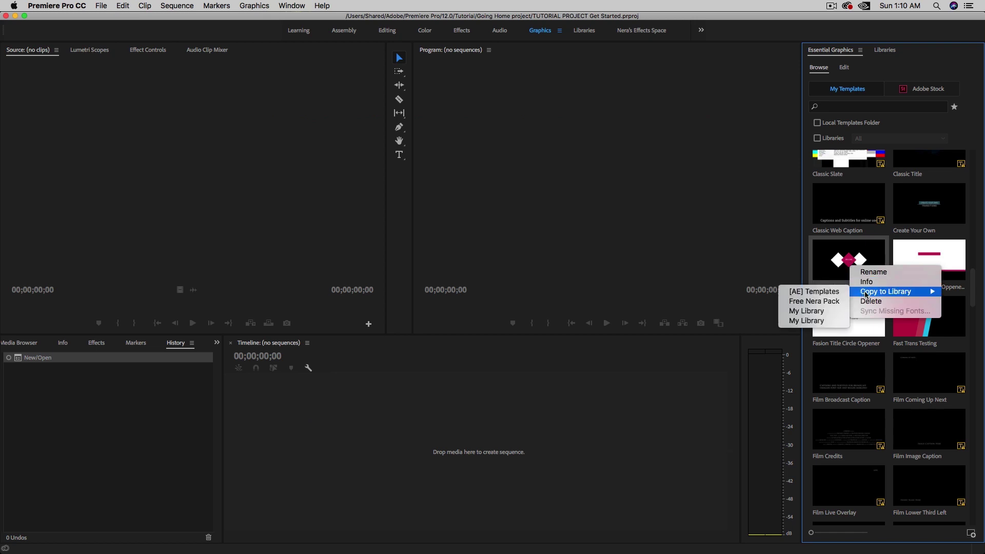
left_click(816, 291)
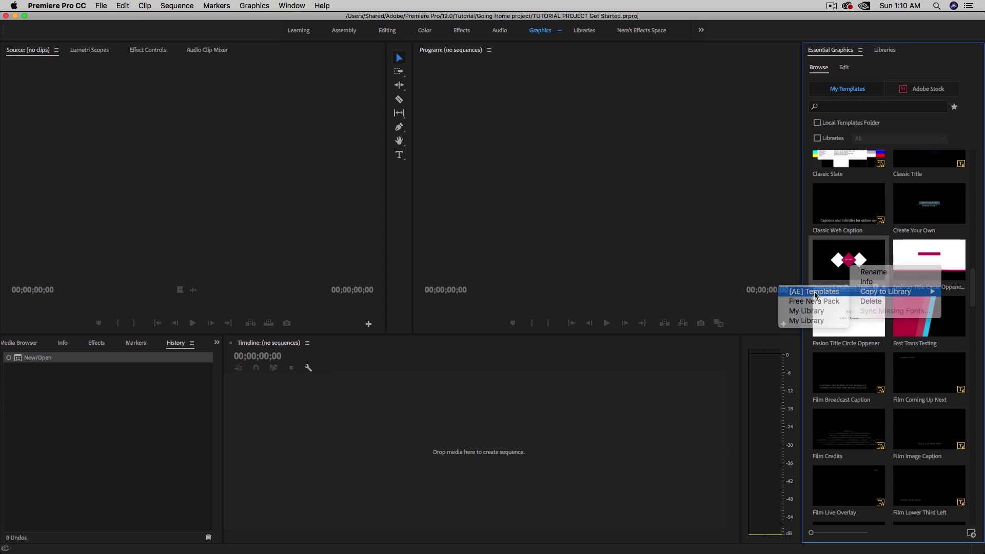
- Copy the Fashion Title Circle and Fasion Title Circle Oppener templates to the [AE] Templates library
right_click(912, 264)
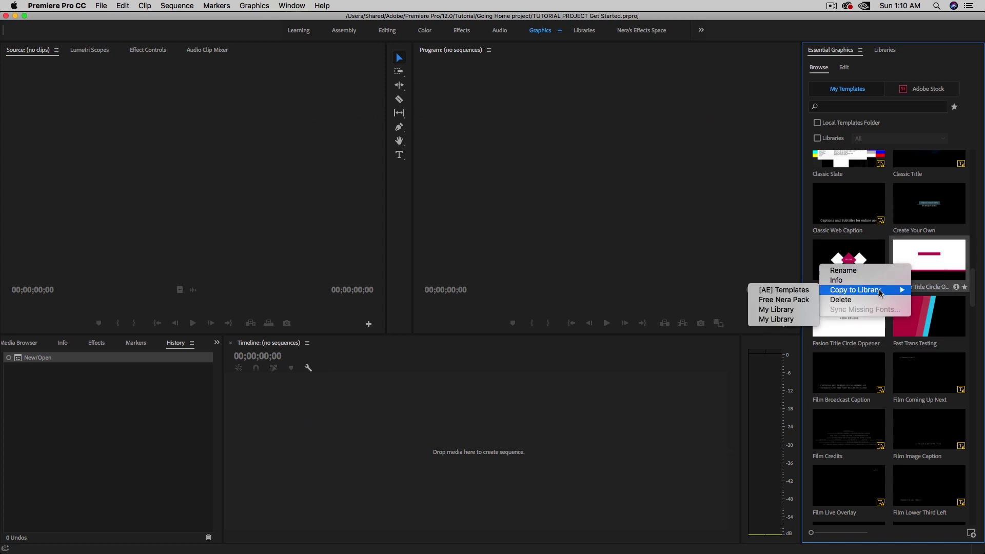
left_click(803, 291)
right_click(860, 323)
mouse_move(895, 349)
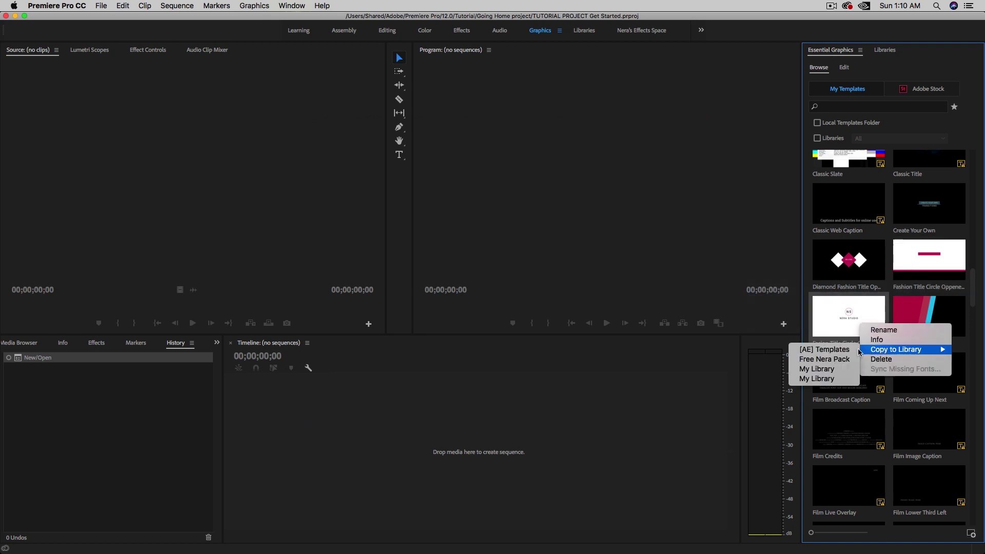
left_click(834, 346)
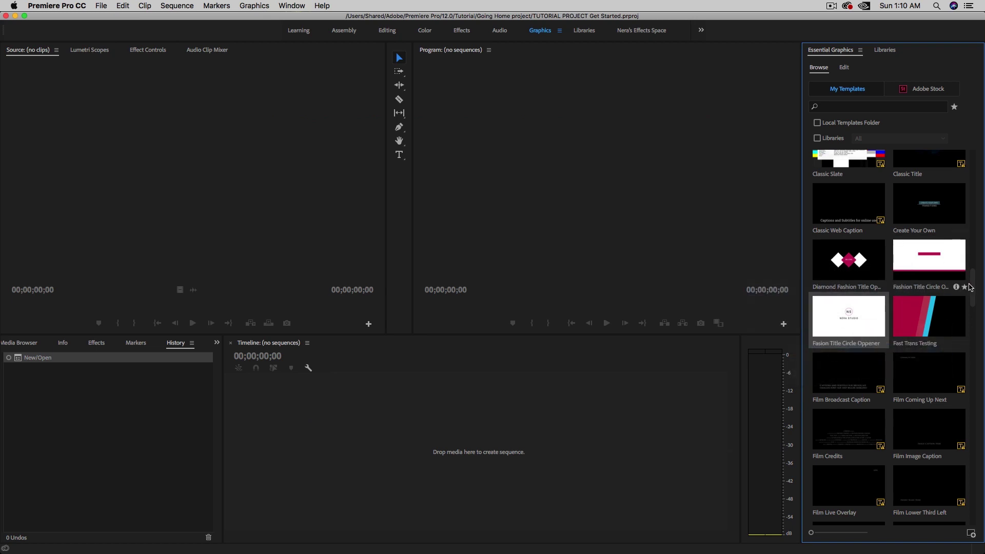
- Copy the Like template to the [AE] Templates library
left_click_drag(972, 287, 976, 357)
right_click(861, 324)
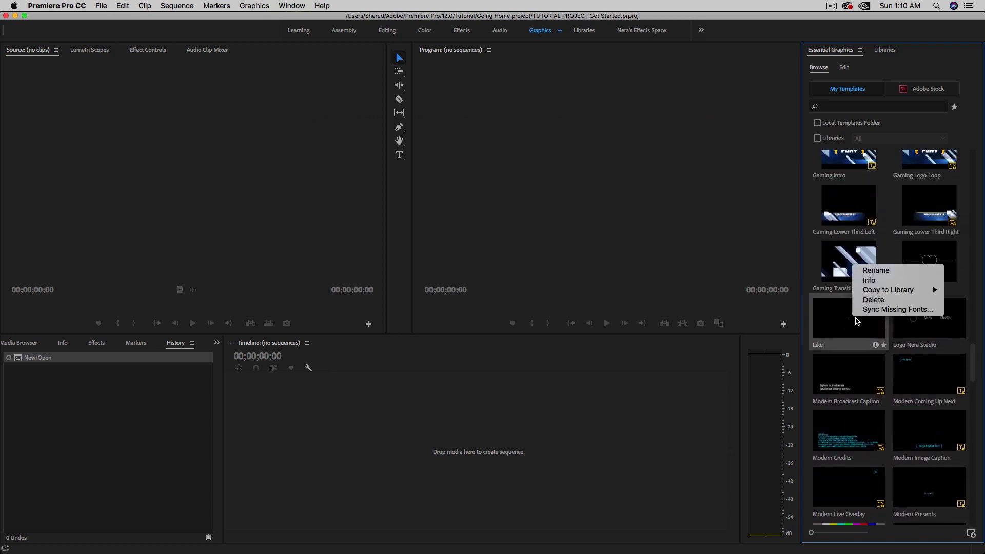
mouse_move(878, 291)
left_click(830, 290)
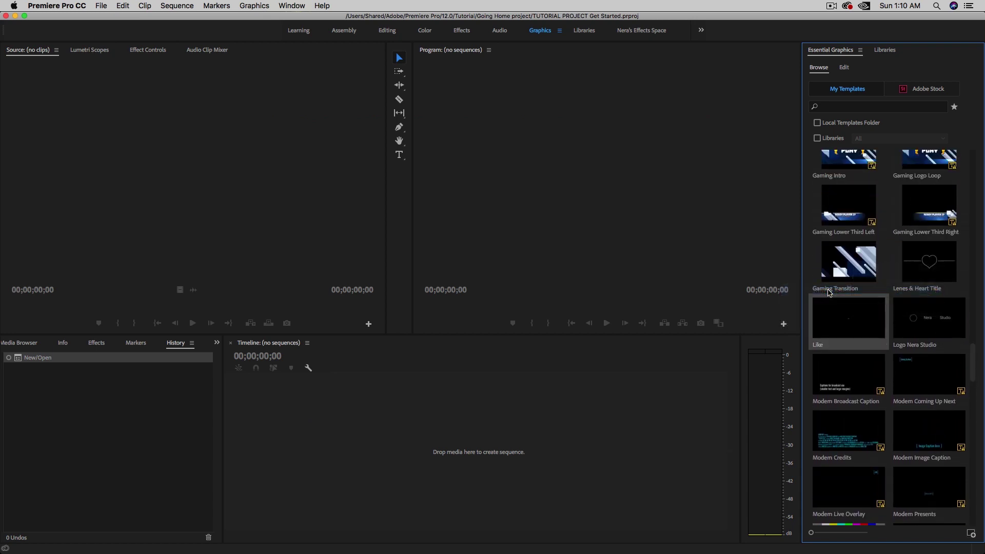
- Review the contents of the Free Nera Pack and [AE] Templates libraries in the Libraries panel
left_click(884, 50)
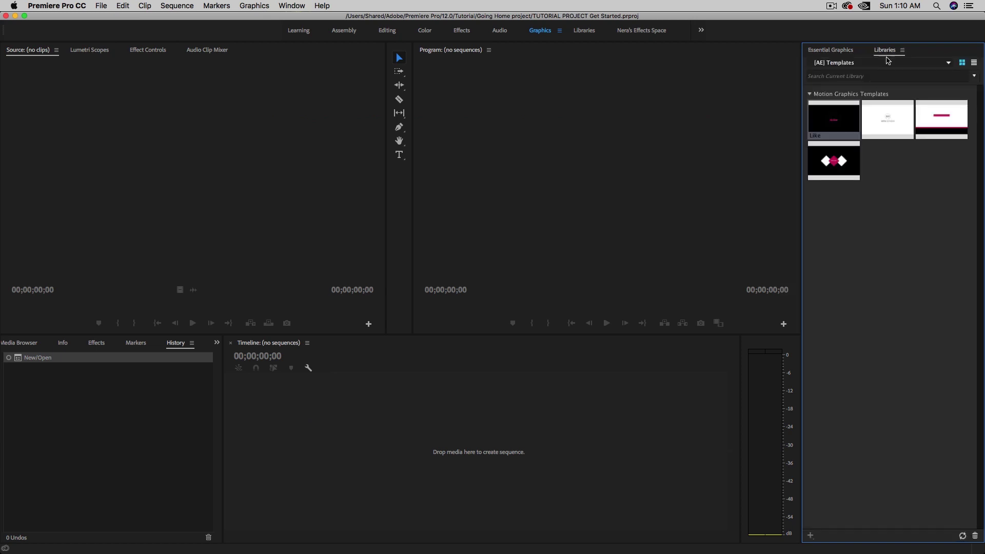
left_click(851, 63)
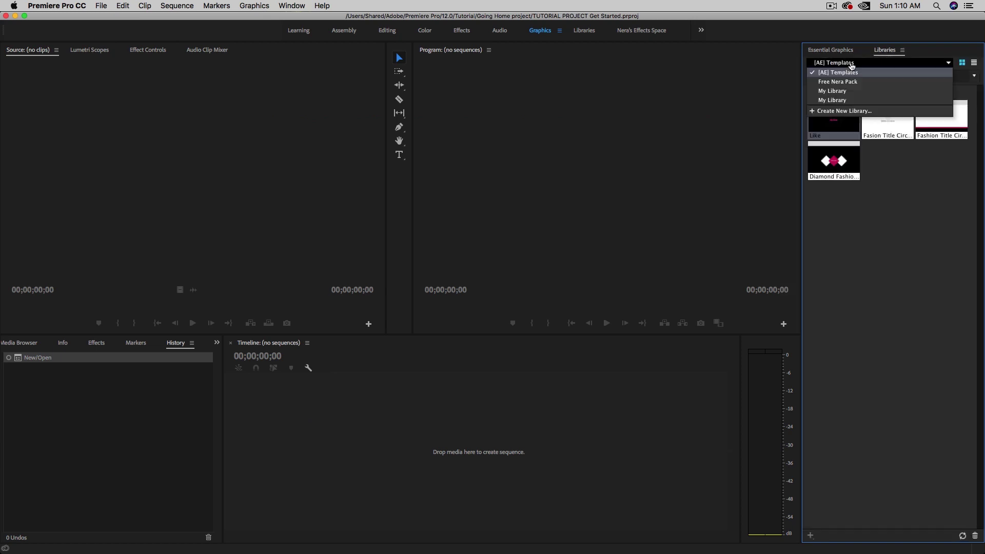
left_click(851, 83)
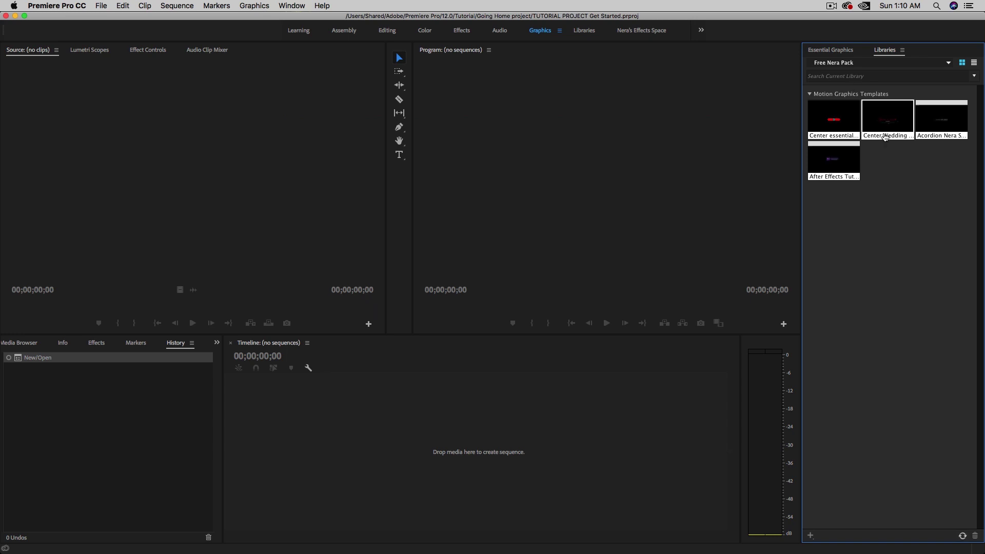
left_click(856, 62)
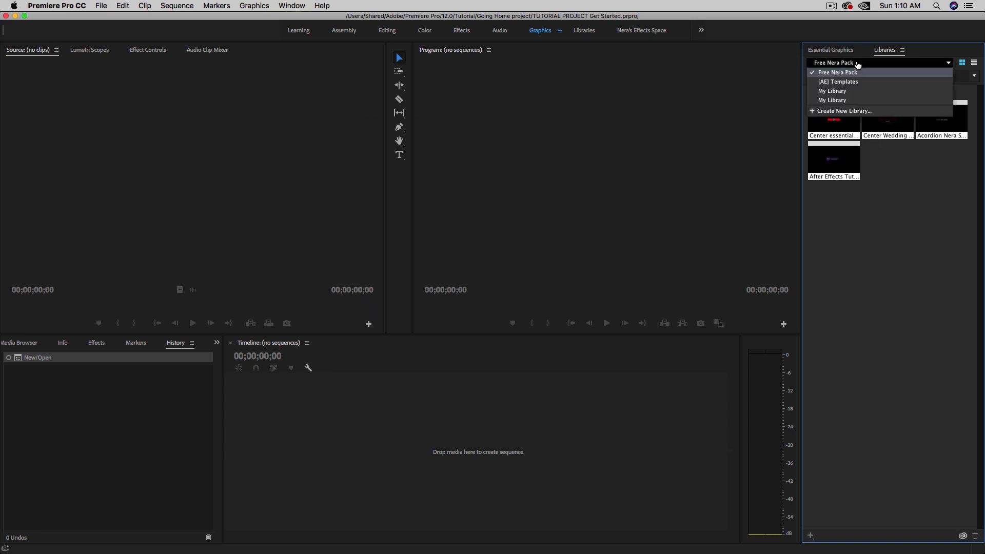
left_click(848, 85)
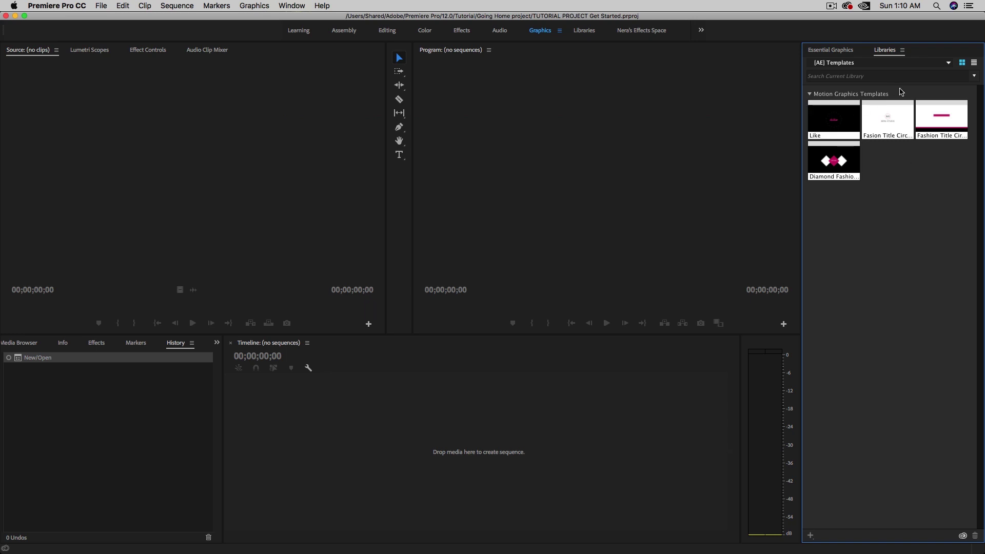
left_click(947, 62)
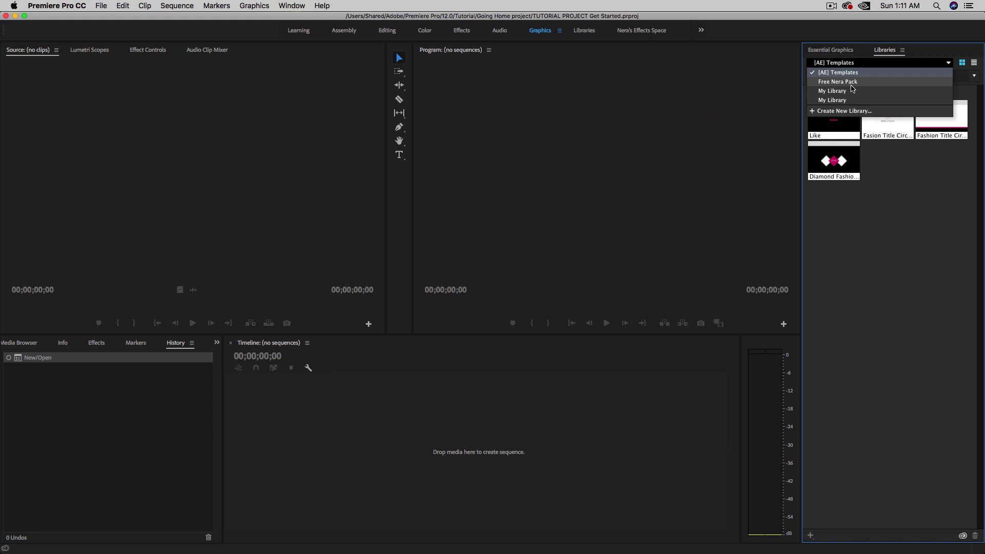
left_click(906, 223)
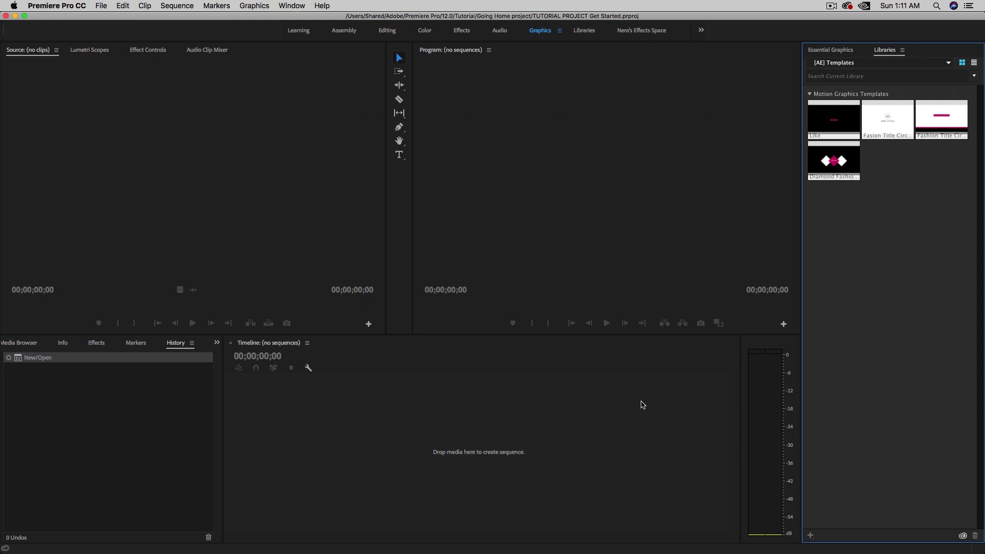
- Create a new sequence named Sequence 01 with the DSLR 1080p30 preset
left_click(614, 399)
key("super+n")
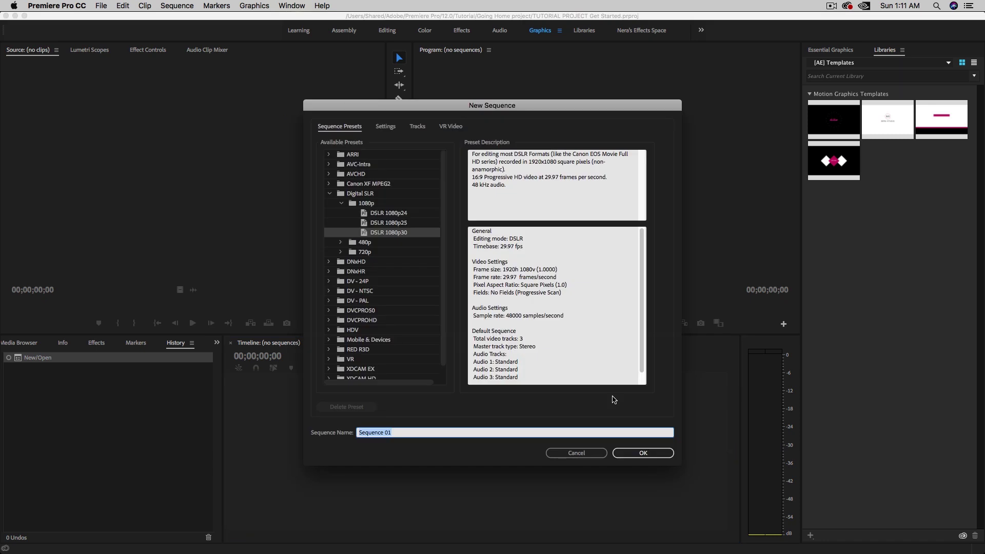
left_click(644, 453)
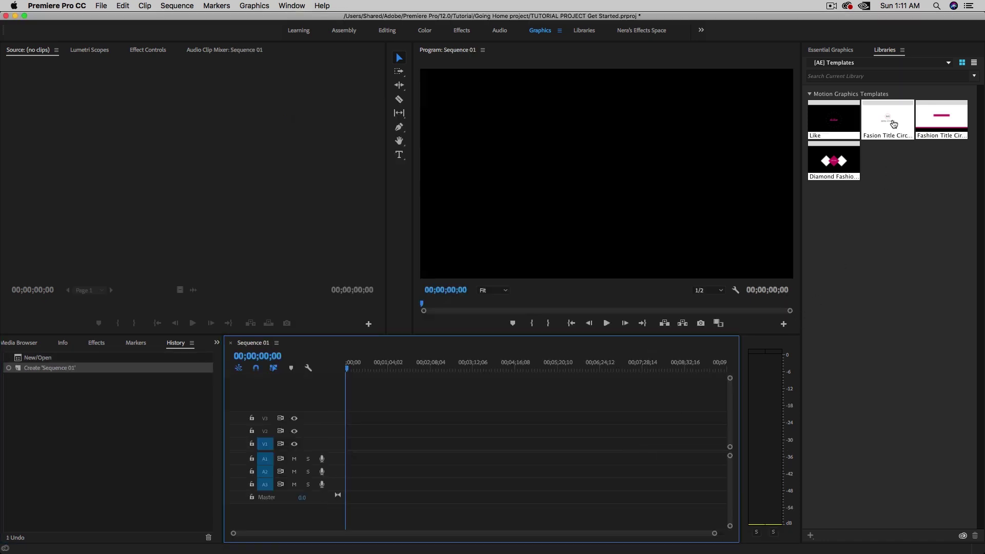
- Place the Fasion Title Circle Oppener template from the library at the start of track V1 and preview it at 00;00;02;18
left_click_drag(890, 123, 349, 444)
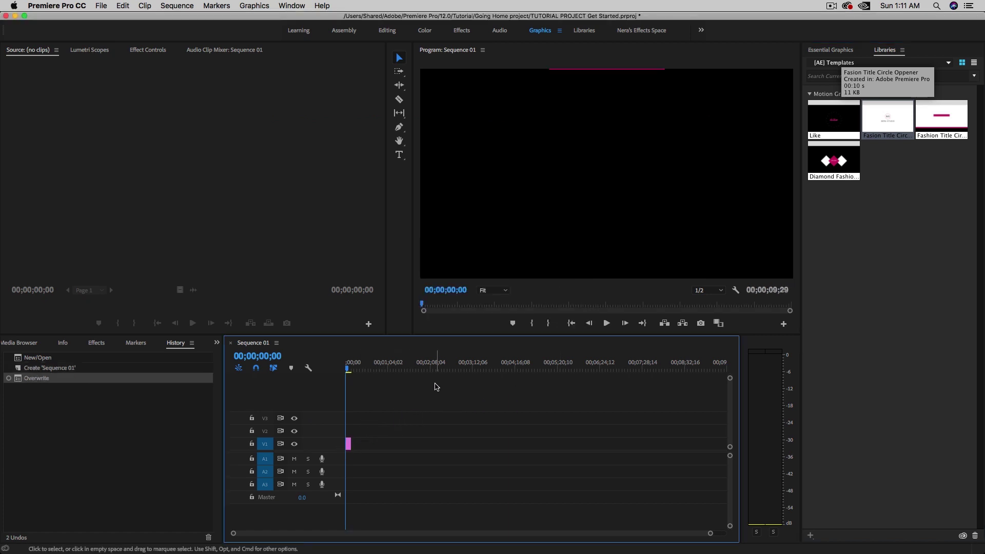
key("equal")
key("equal")
key("equal")
key("equal")
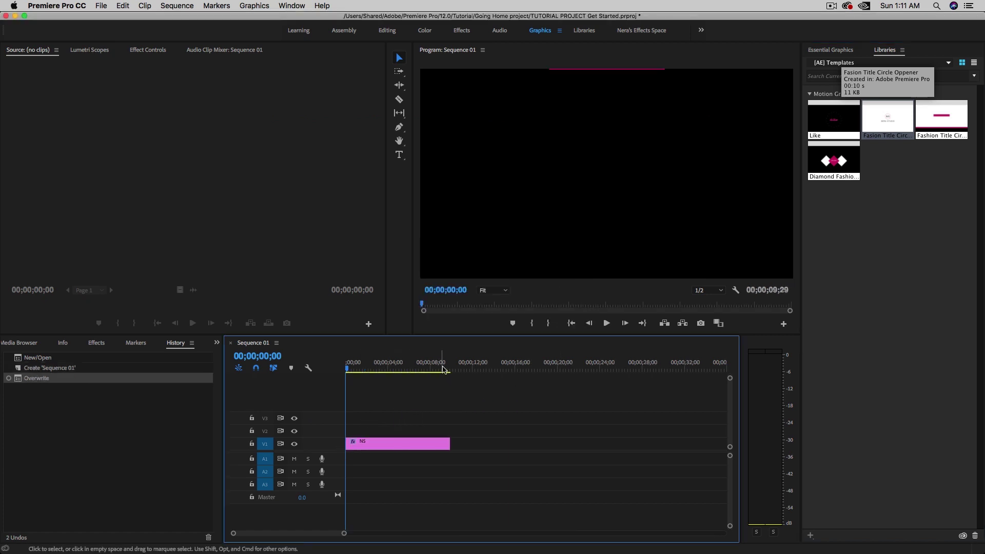
left_click(351, 368)
left_click_drag(354, 371, 373, 374)
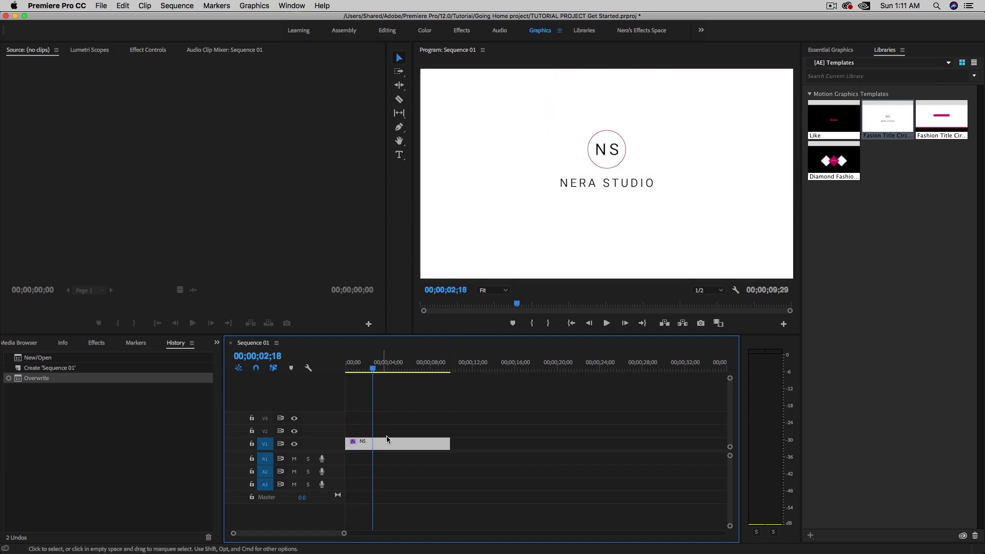
- Examine the title clip's layers in Essential Graphics, and return to browsing the templates
left_click(832, 50)
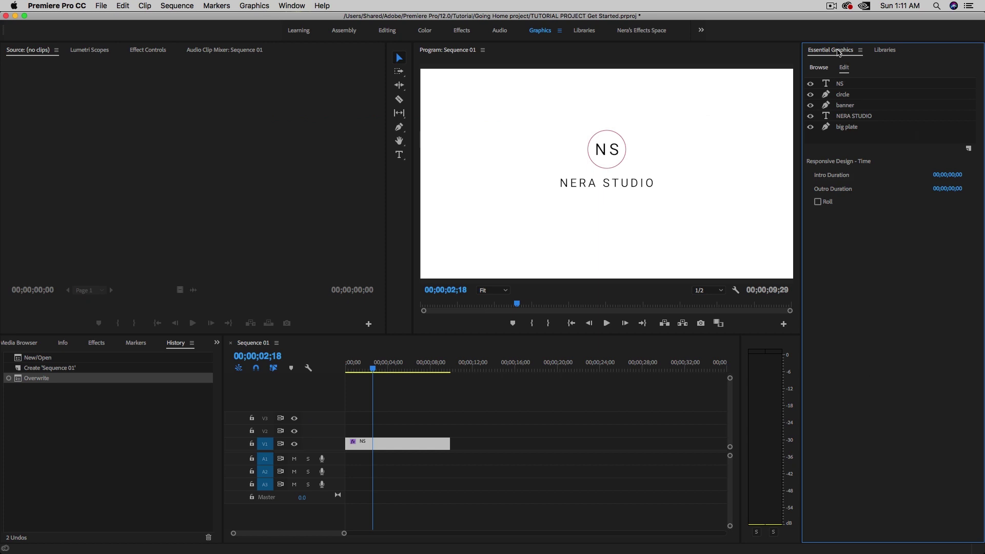
left_click(816, 68)
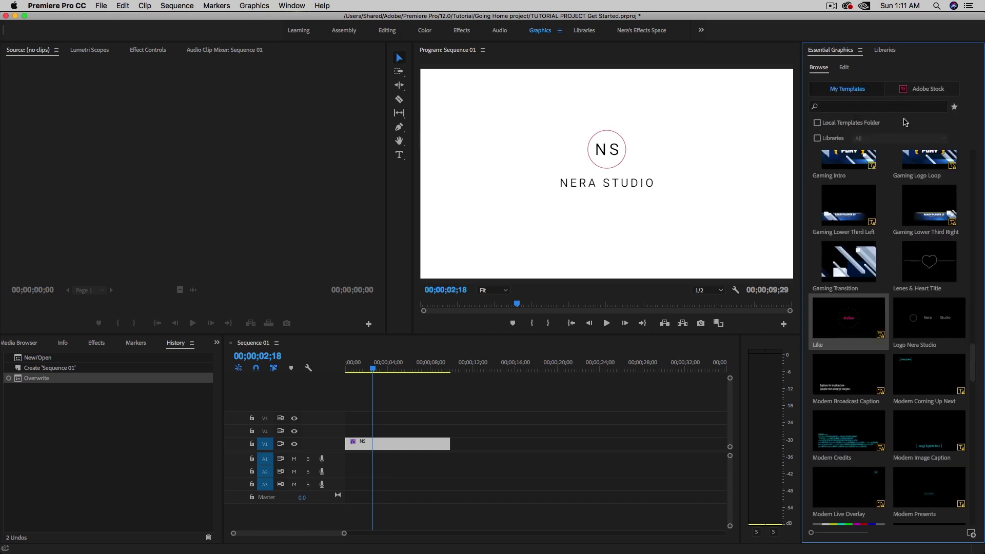